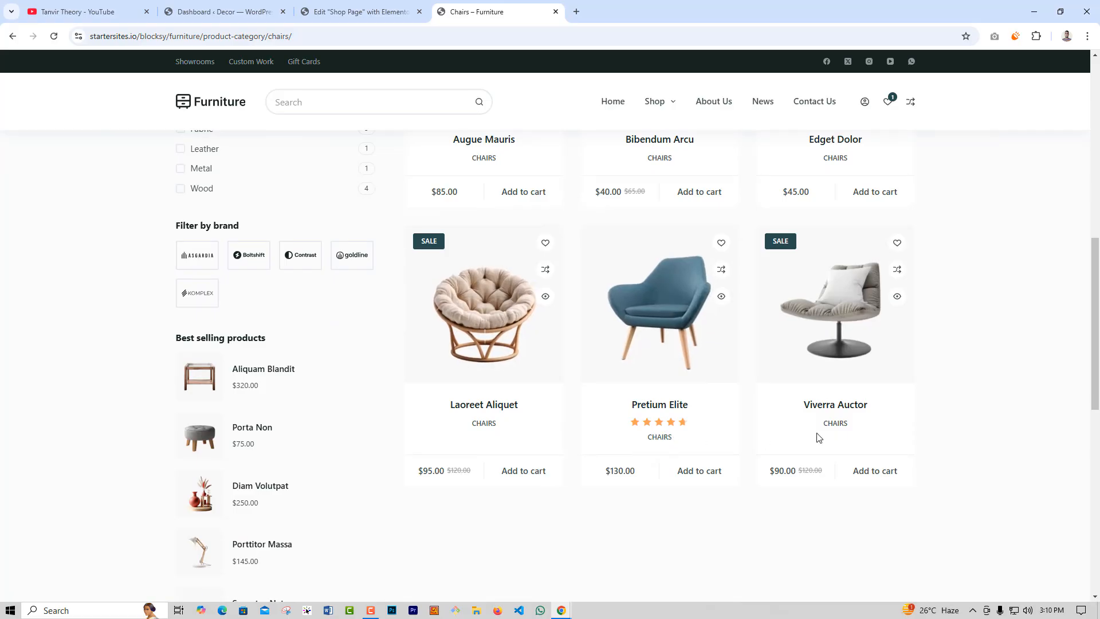
- Examine the demo store's Chairs and Sofas category pages, including the banner, category row, filters and product grid
scroll(727, 418, "up", 6)
scroll(539, 336, "up", 1)
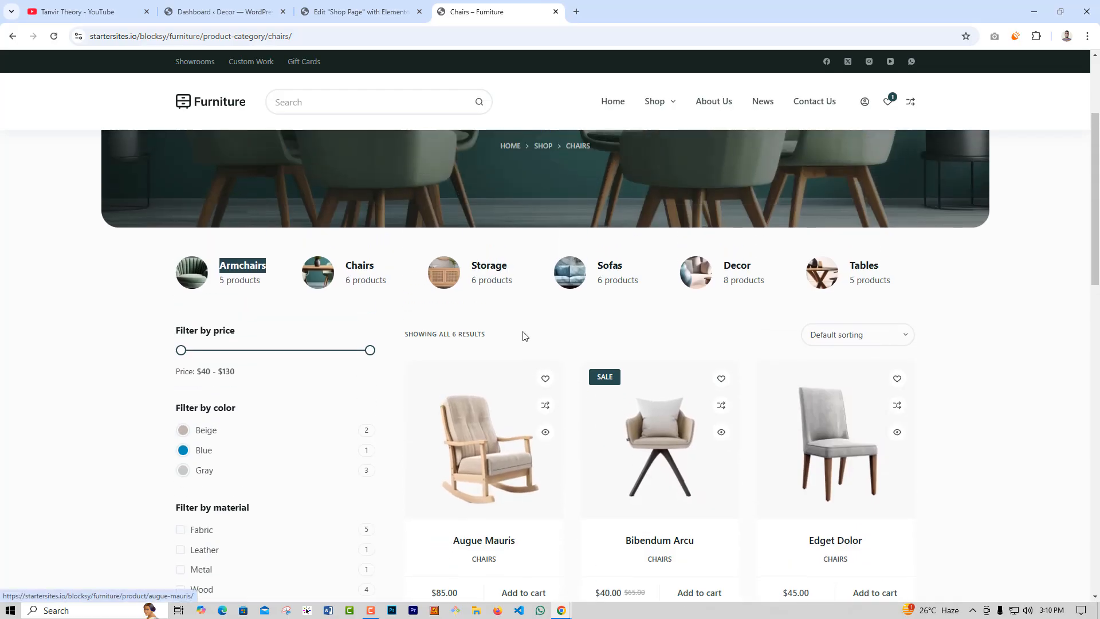
left_click(610, 266)
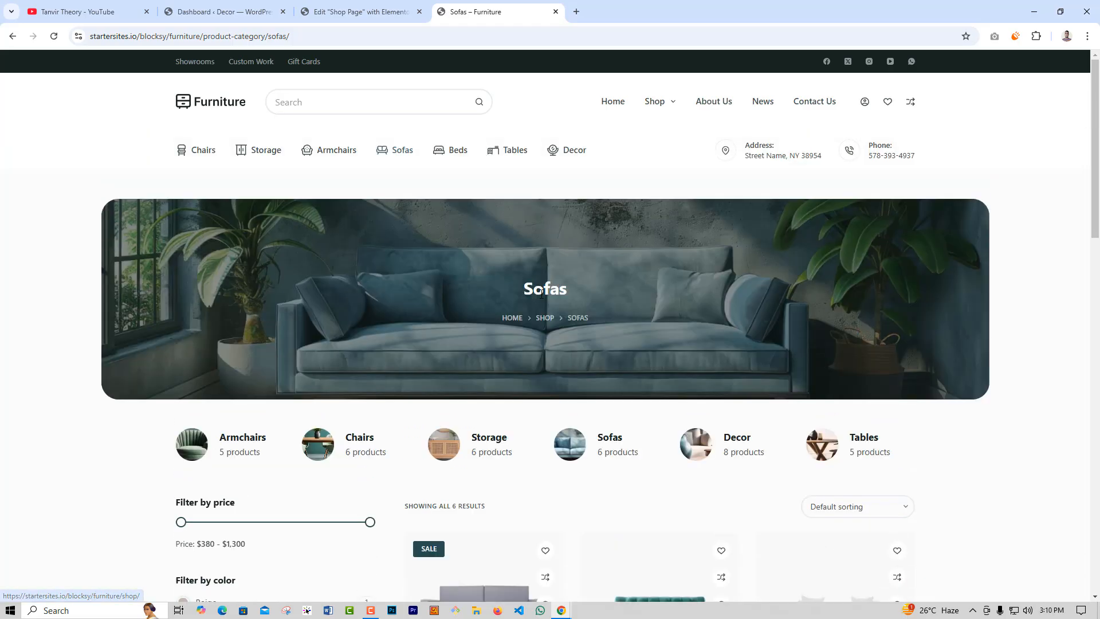
left_click_drag(541, 293, 570, 292)
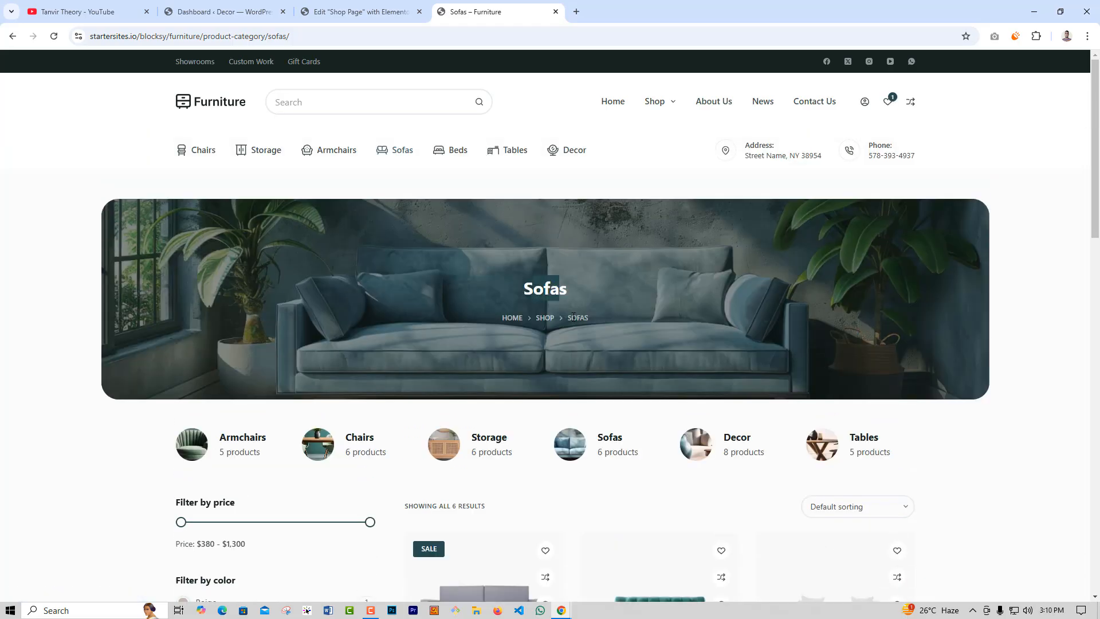
left_click(573, 316)
scroll(580, 349, "down", 8)
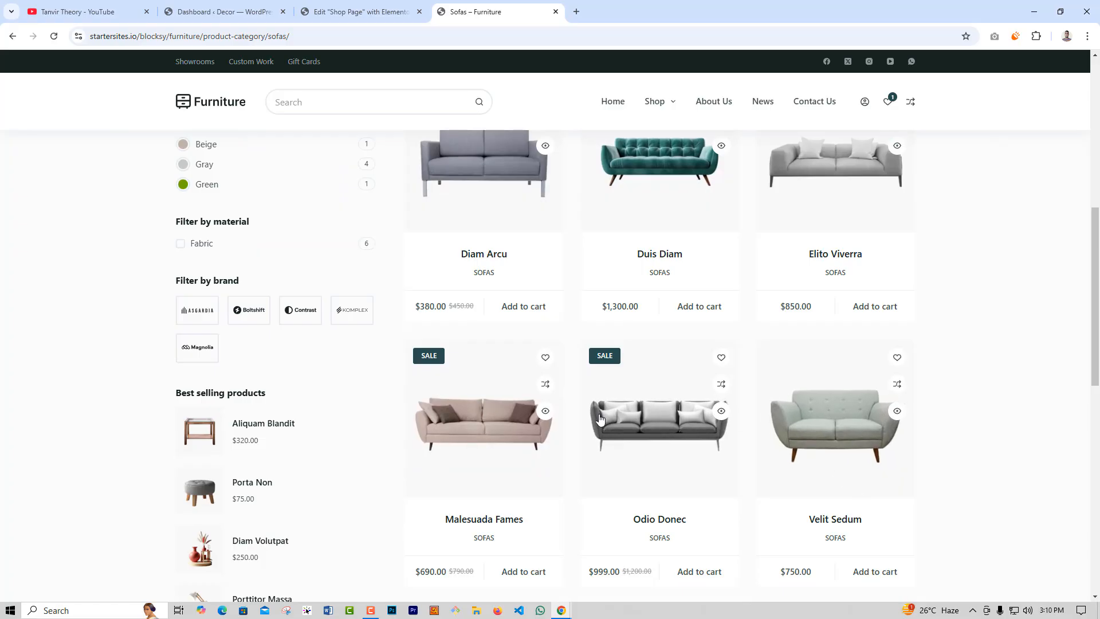
scroll(599, 419, "up", 3)
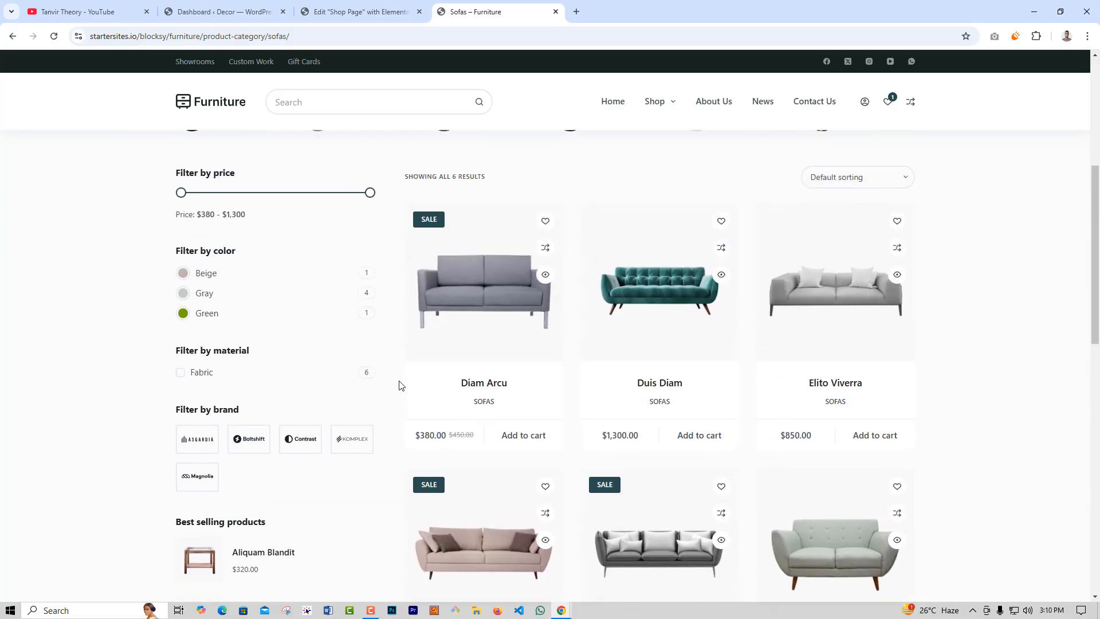
scroll(399, 385, "up", 3)
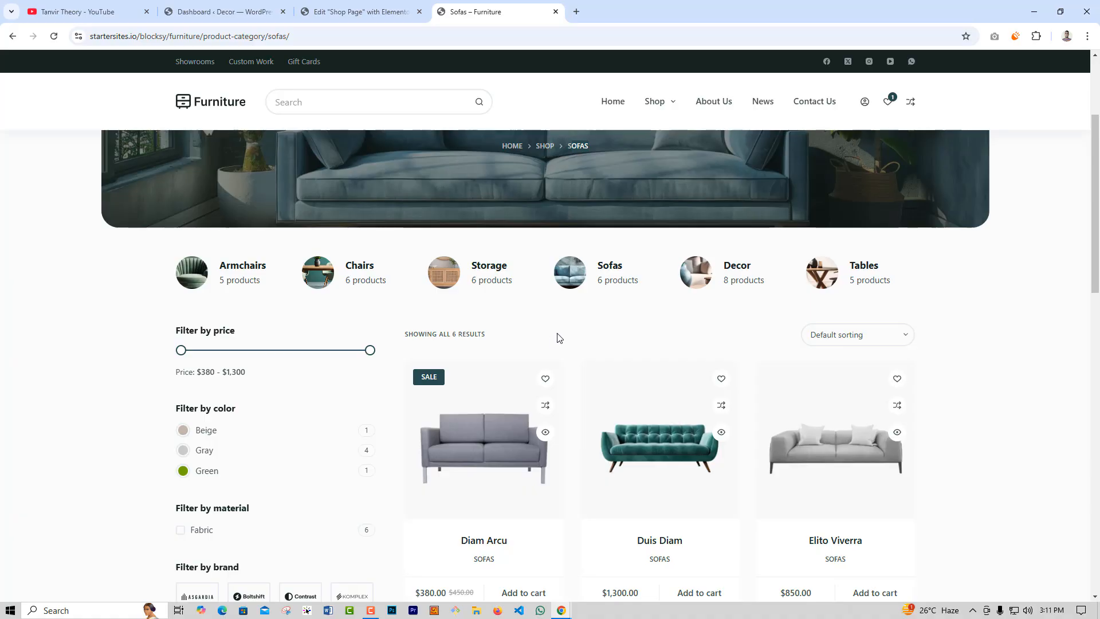
- Create a Products Archive template named "Category Page" in the WordPress saved templates and dismiss the block library
left_click(250, 3)
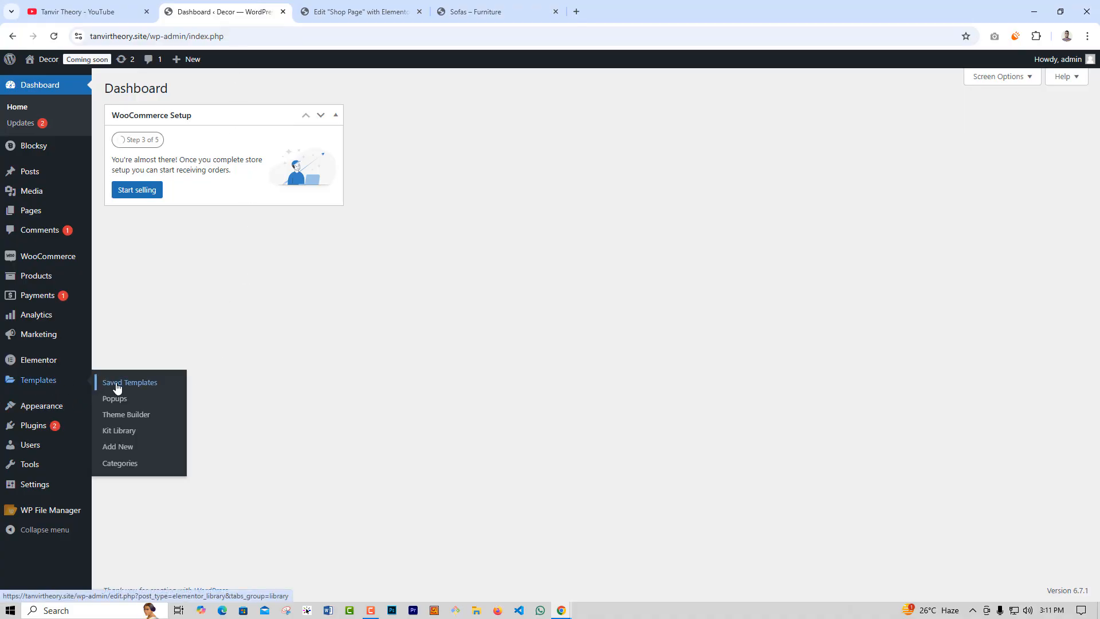
left_click(114, 385)
left_click(260, 82)
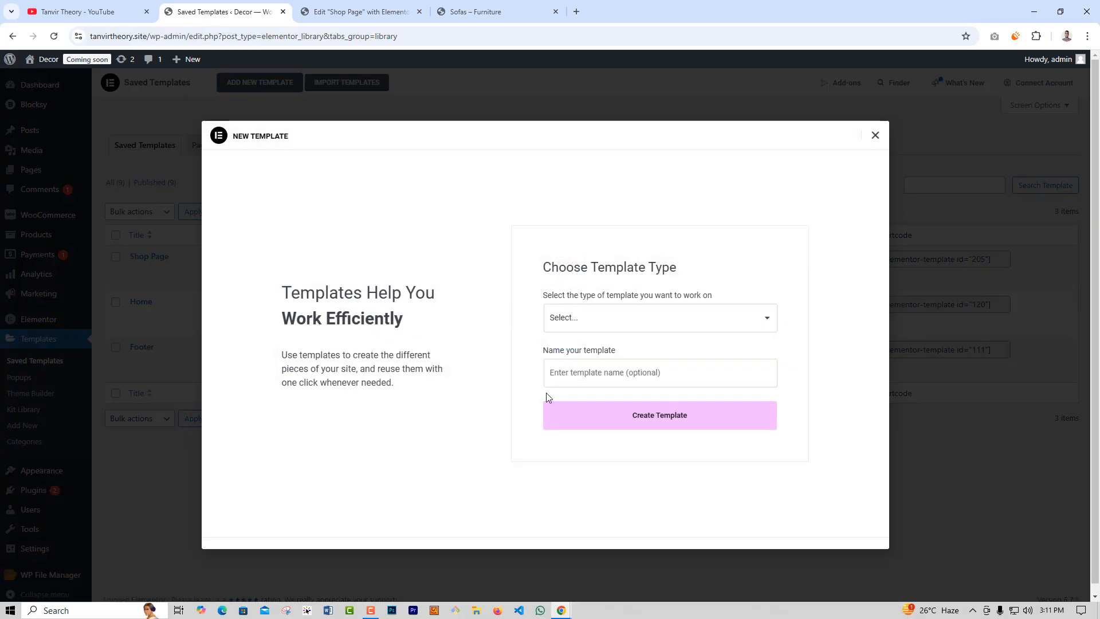
left_click(575, 322)
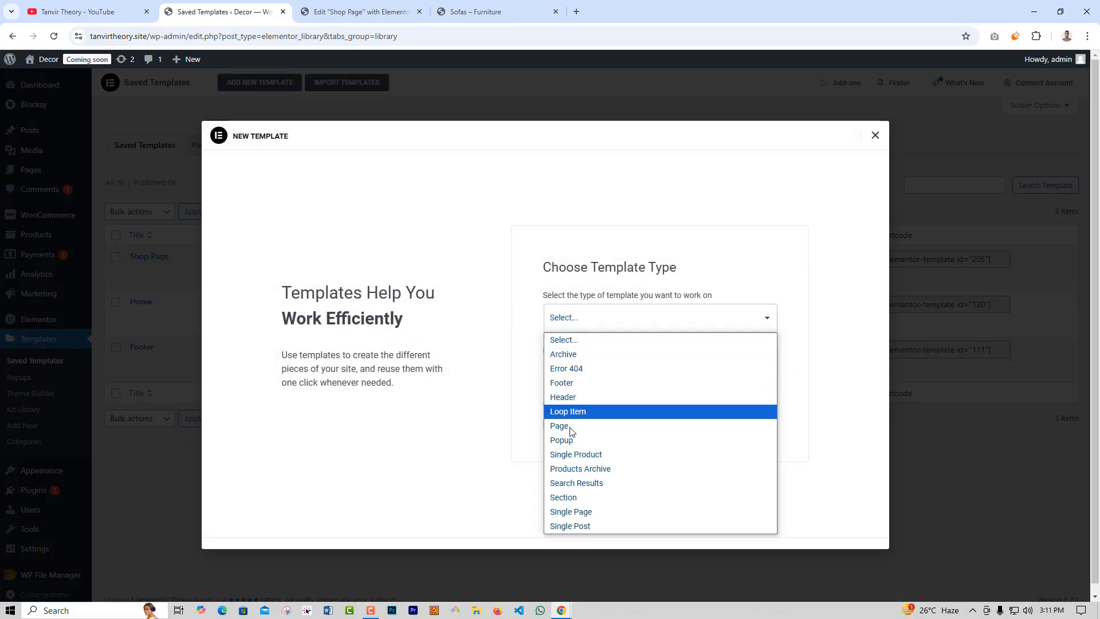
left_click(584, 470)
left_click(586, 375)
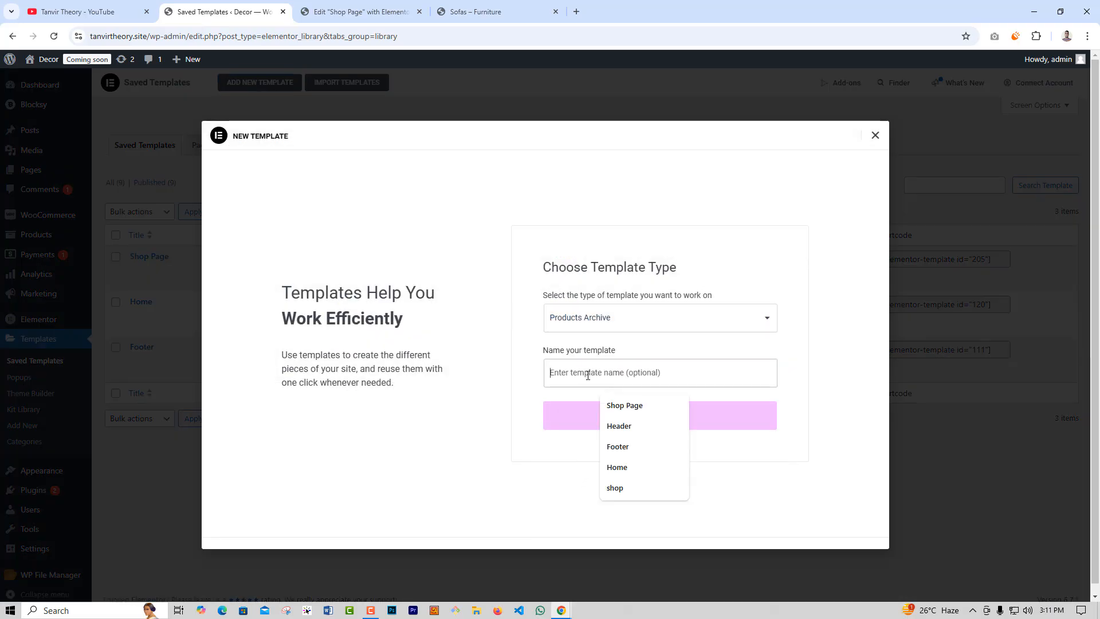
type("Category Page")
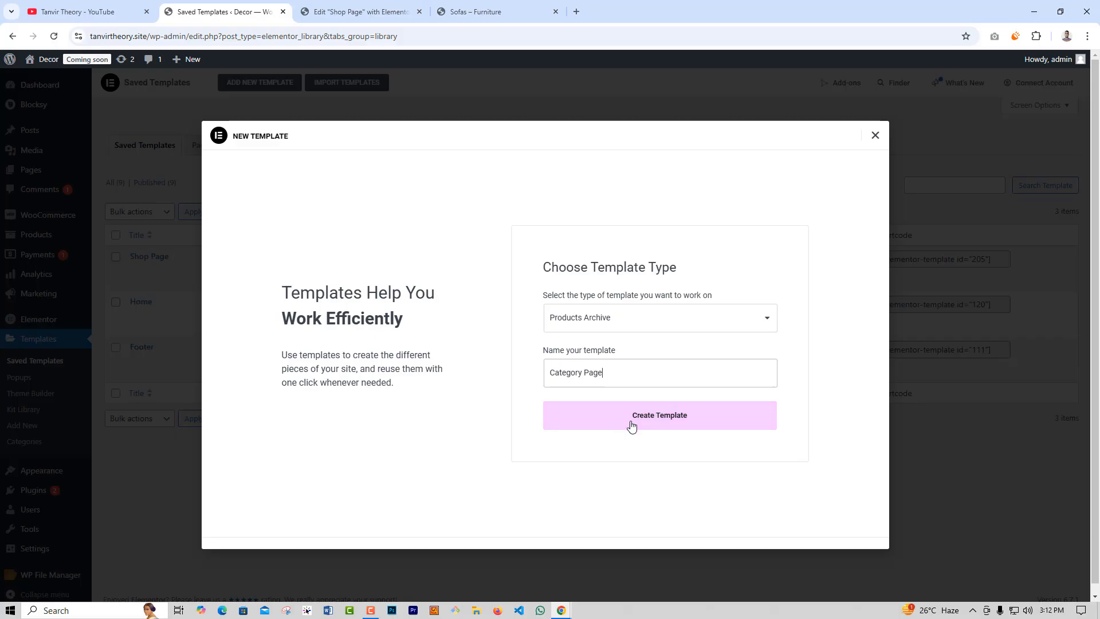
left_click(613, 428)
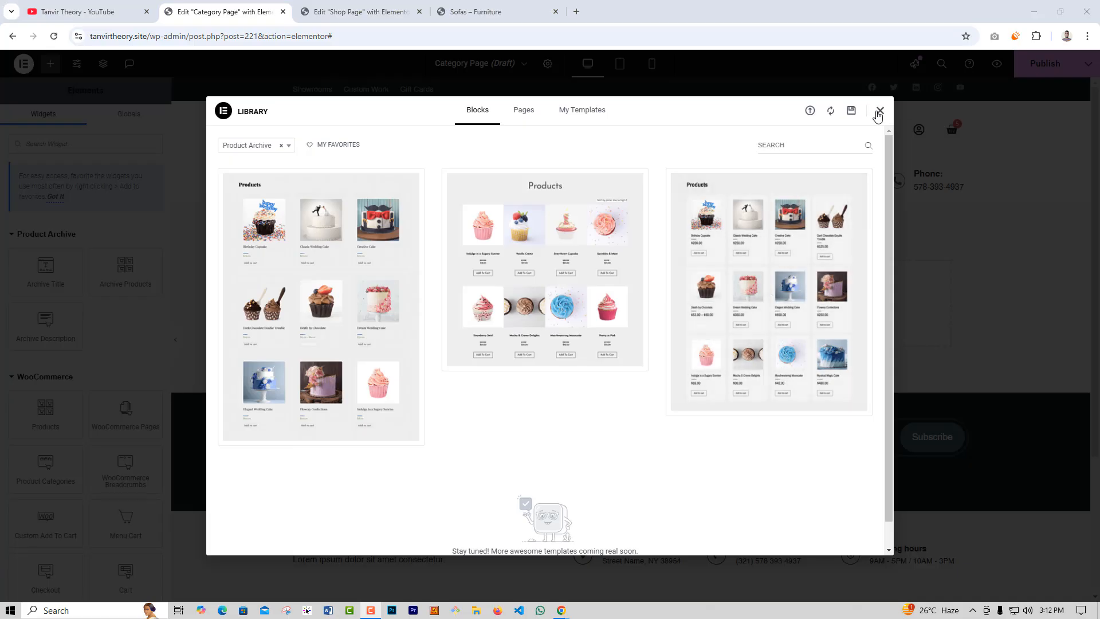
left_click(879, 111)
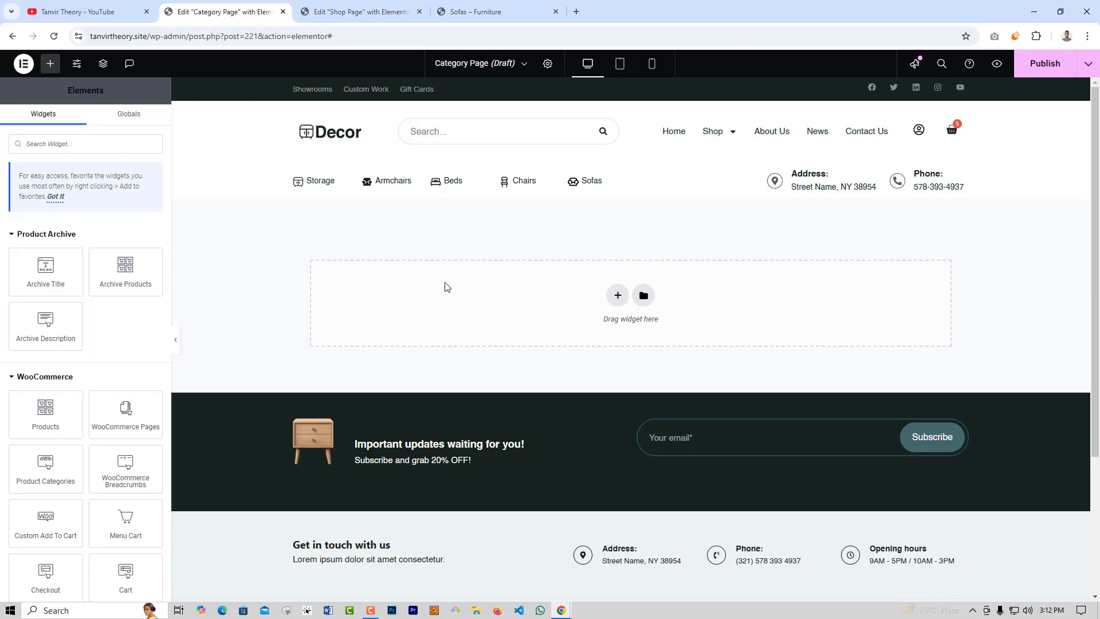
- Review the Sofas reference page's layout, and copy the banner section from the Shop Page template into the Category Page template
left_click(483, 17)
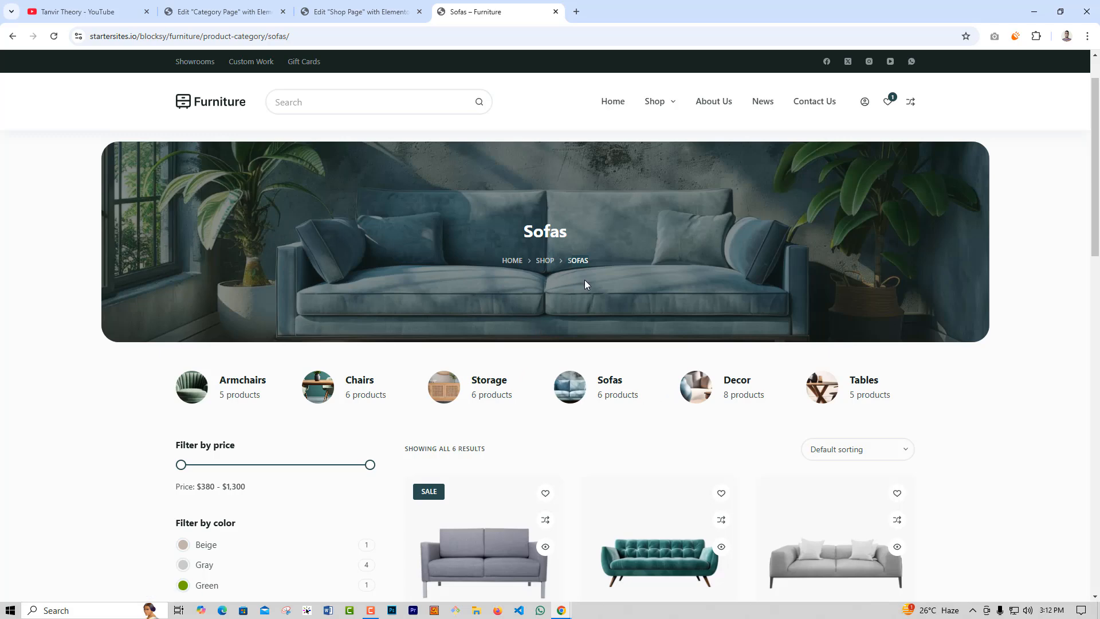
scroll(510, 312, "down", 2)
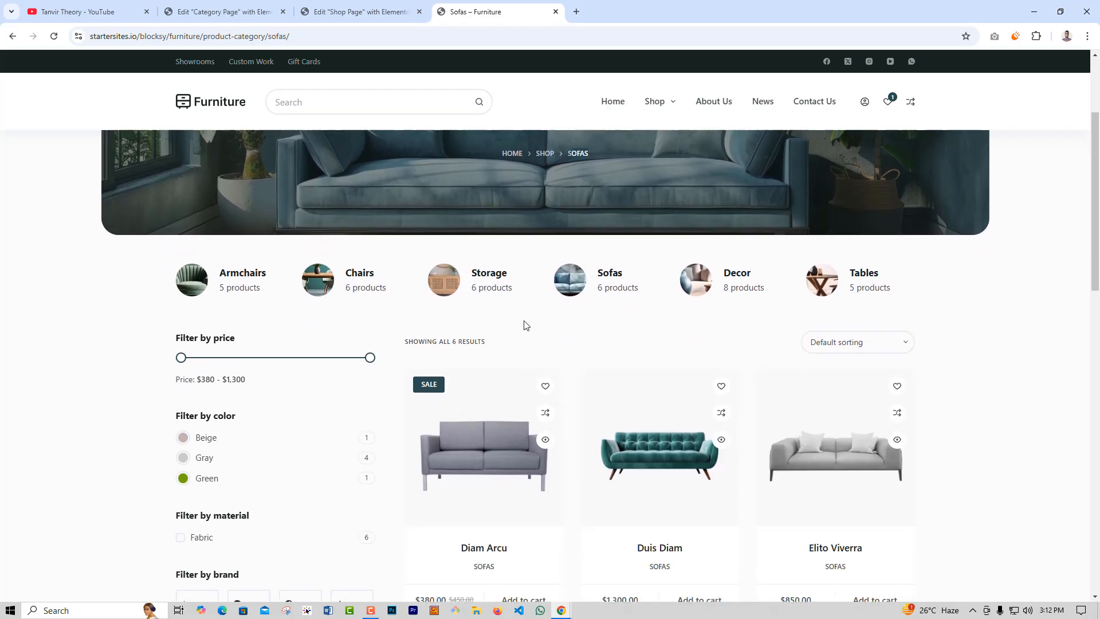
scroll(532, 346, "up", 3)
left_click(367, 11)
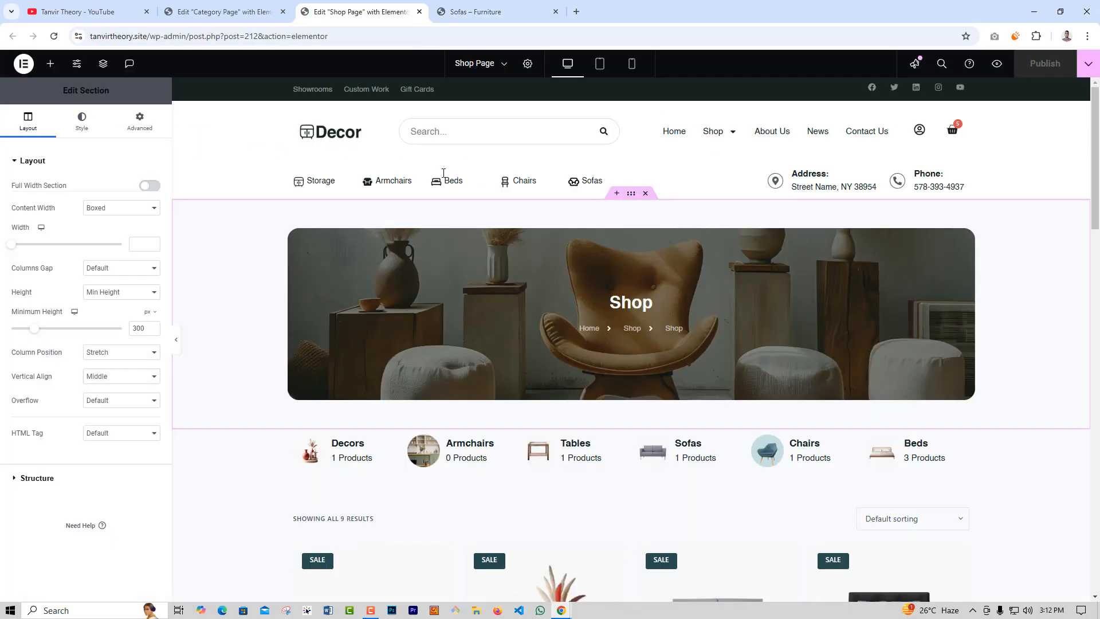
right_click(630, 194)
left_click(656, 247)
key("ctrl+Page_Up")
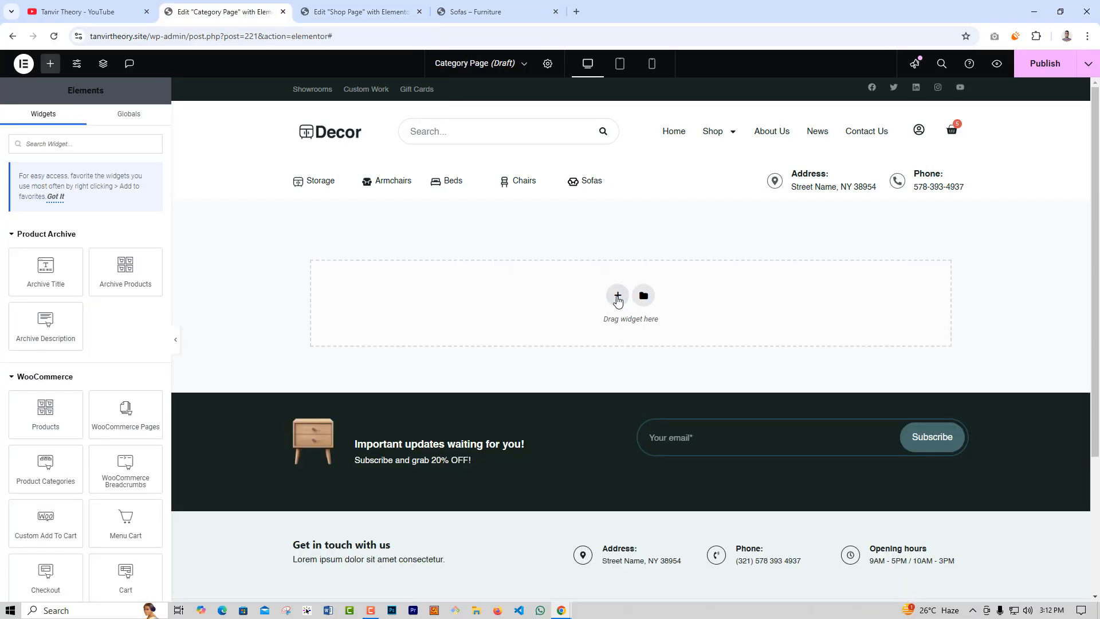
key("ctrl+v")
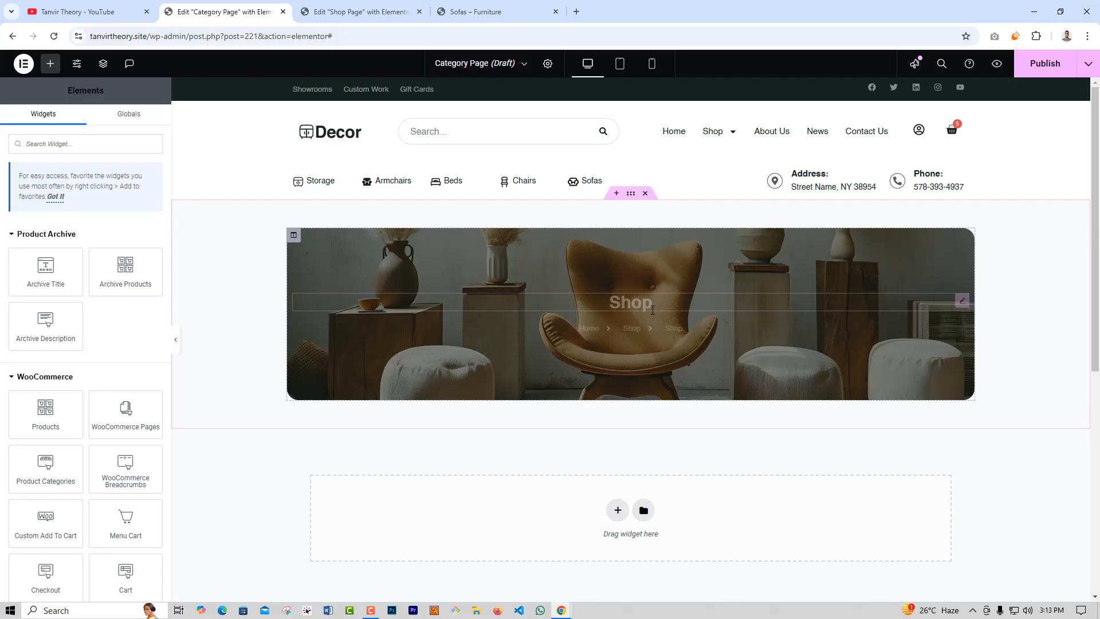
- Clear the banner heading's dynamic tag and reassign its title to the Page Title dynamic tag
left_click(667, 315)
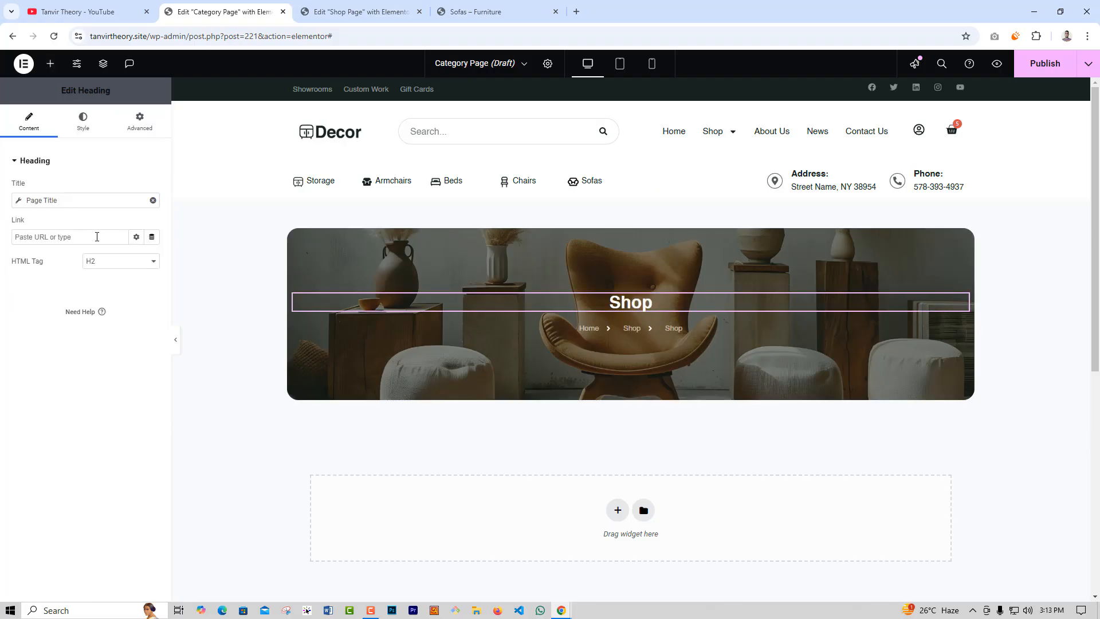
left_click(152, 200)
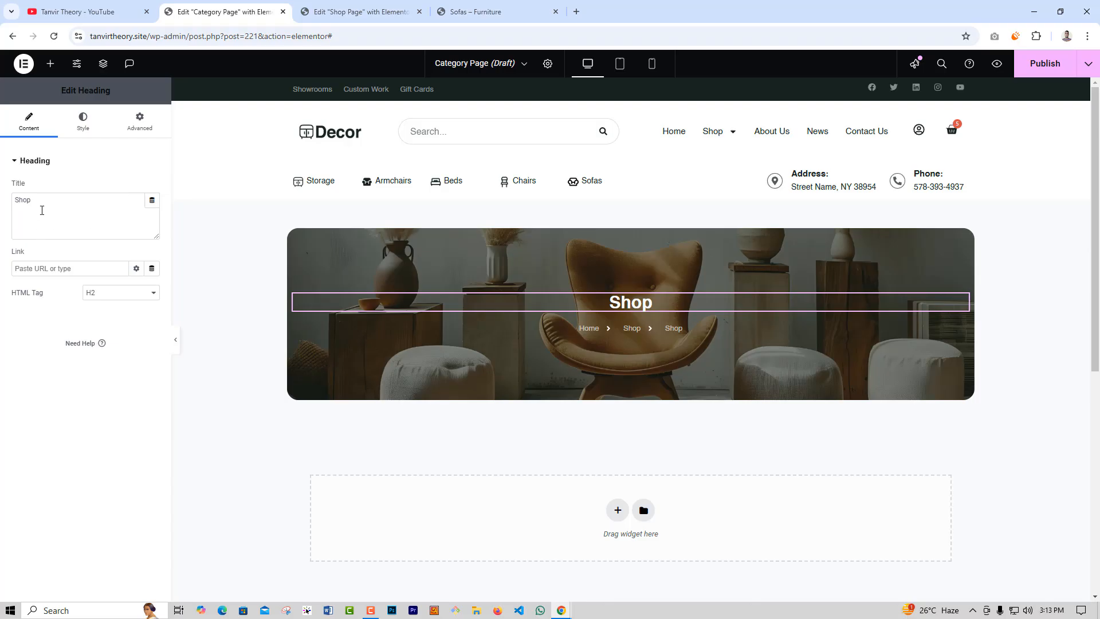
left_click_drag(41, 208, 16, 202)
left_click(155, 168)
left_click(109, 166)
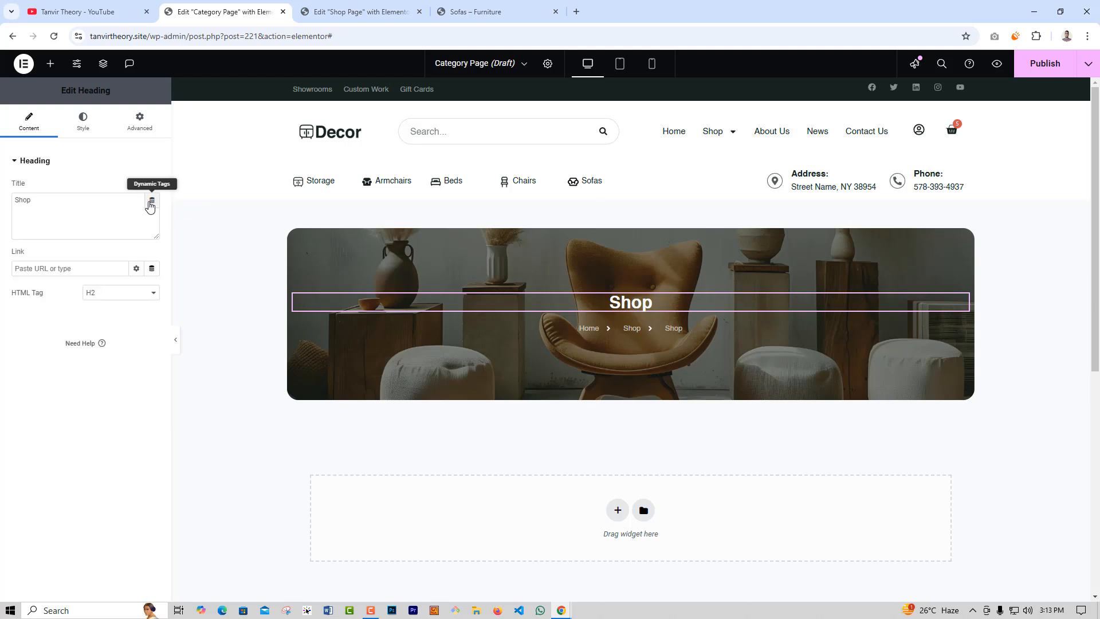
left_click(153, 202)
scroll(51, 347, "down", 3)
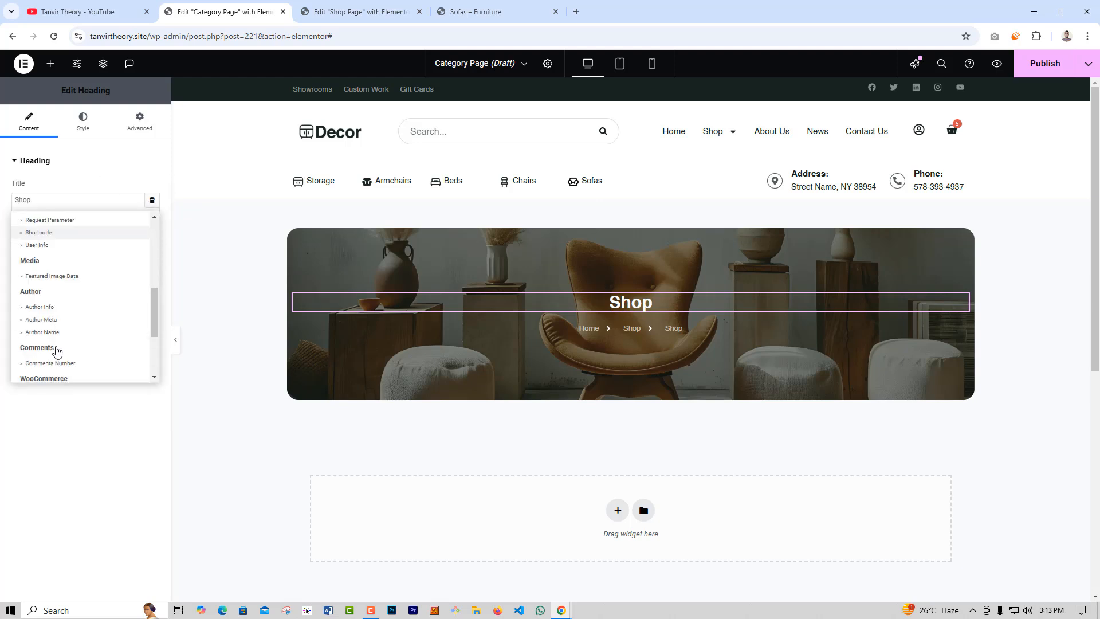
scroll(50, 342, "down", 1)
scroll(57, 338, "up", 2)
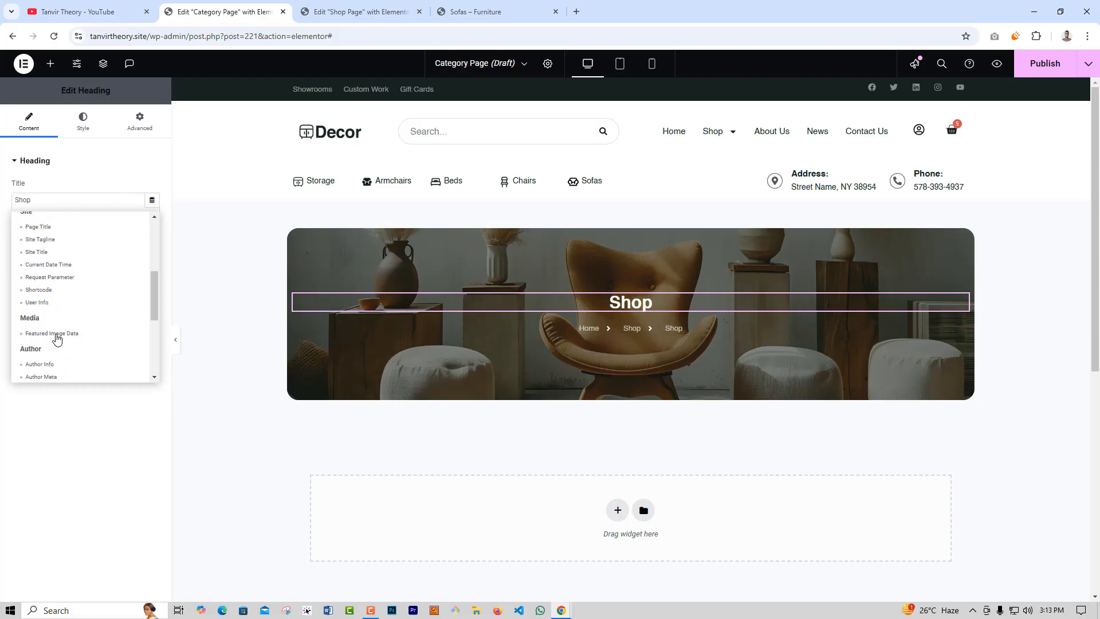
scroll(62, 335, "up", 2)
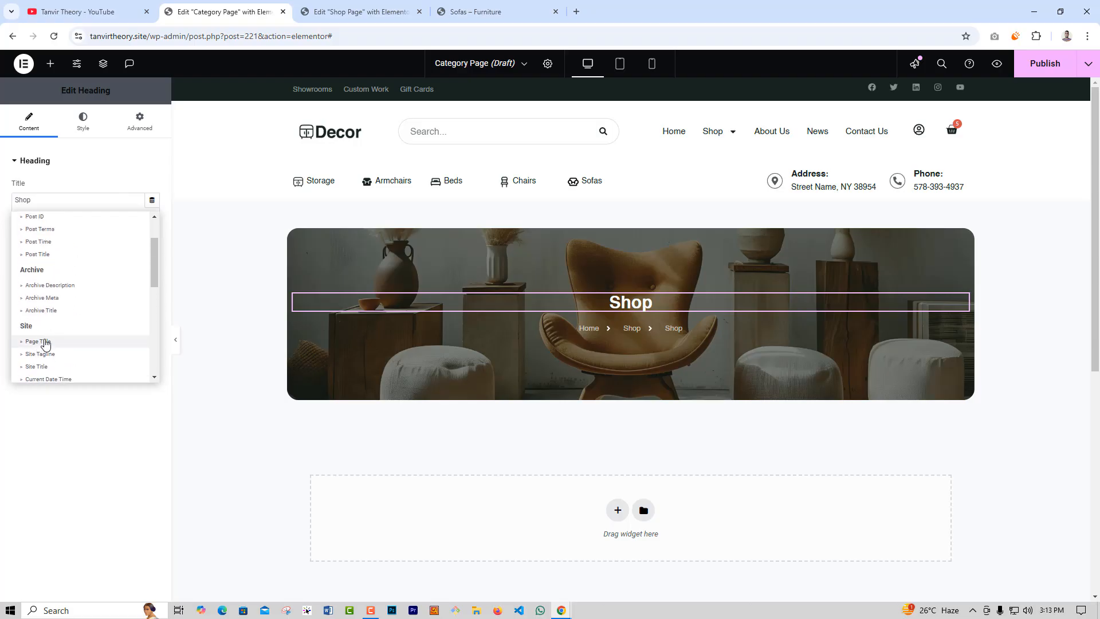
left_click(38, 342)
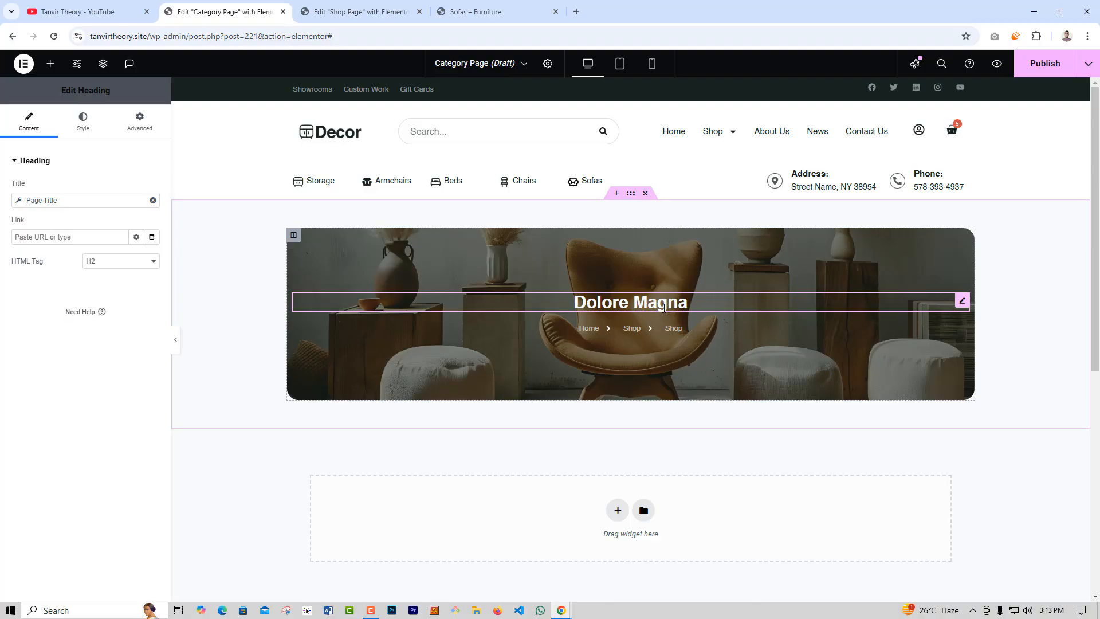
- Reassign the text of the last breadcrumb item in the banner's icon list to the Page Title dynamic tag
left_click(697, 331)
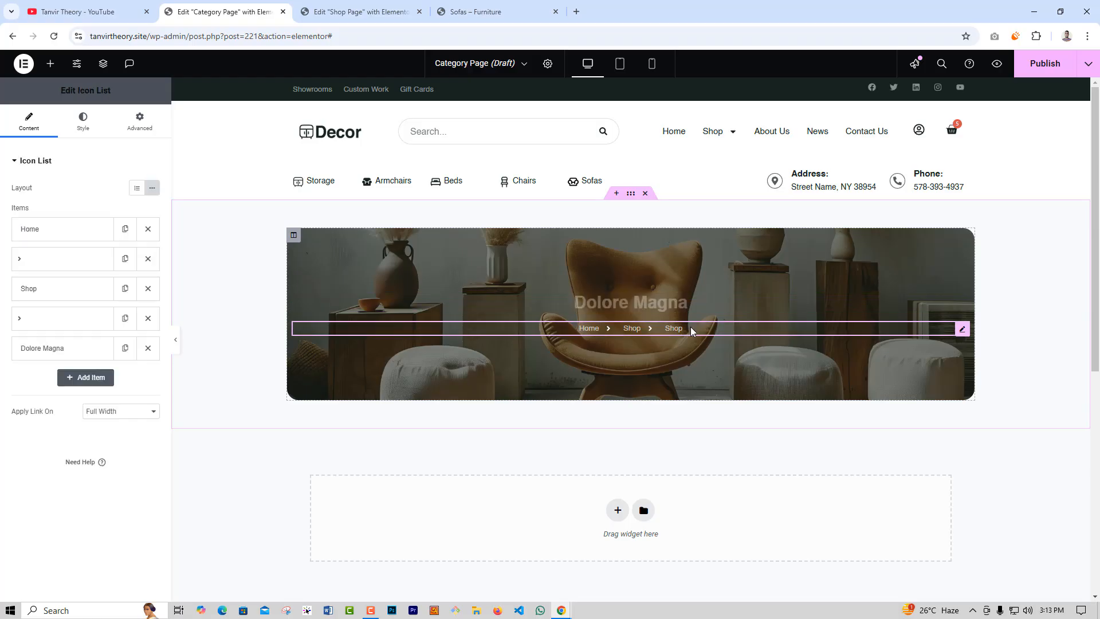
left_click(109, 355)
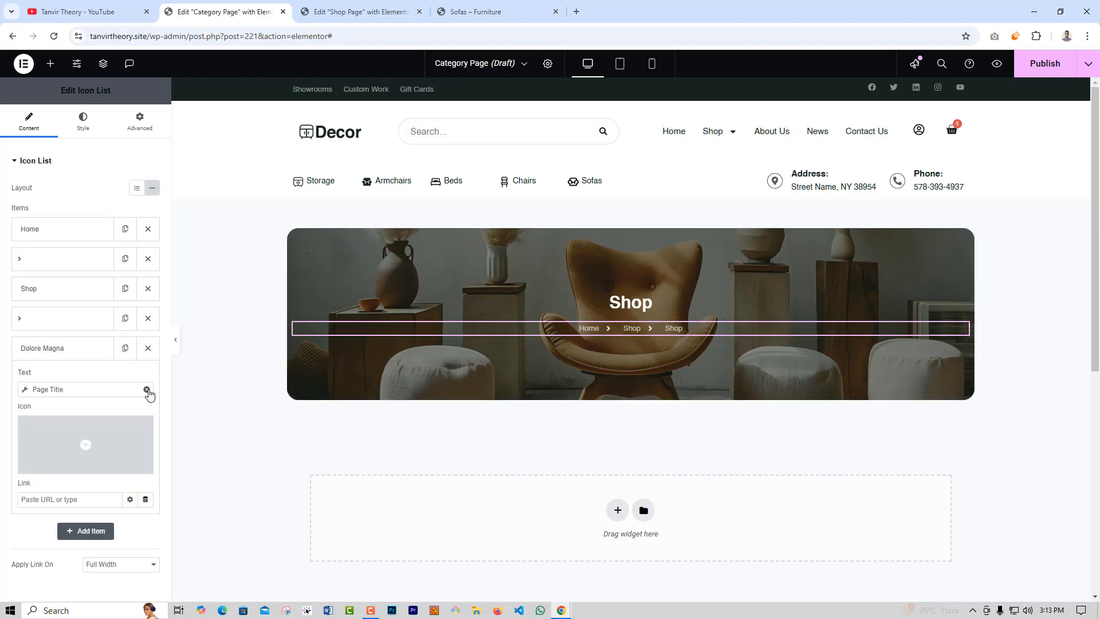
left_click(147, 389)
left_click(145, 389)
scroll(68, 497, "down", 3)
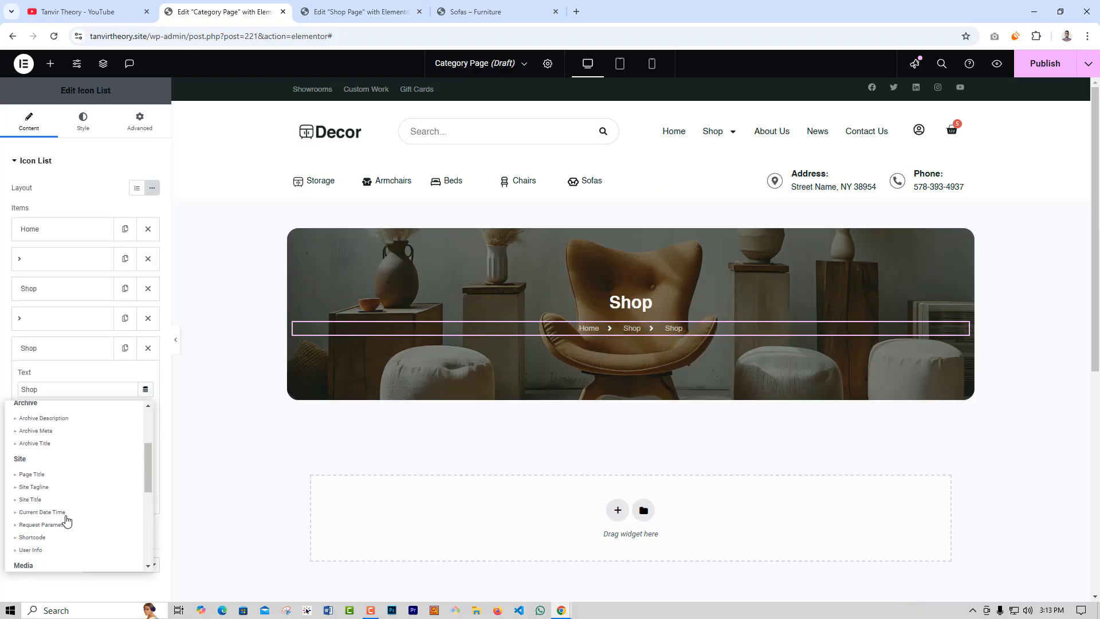
left_click(54, 482)
left_click(76, 354)
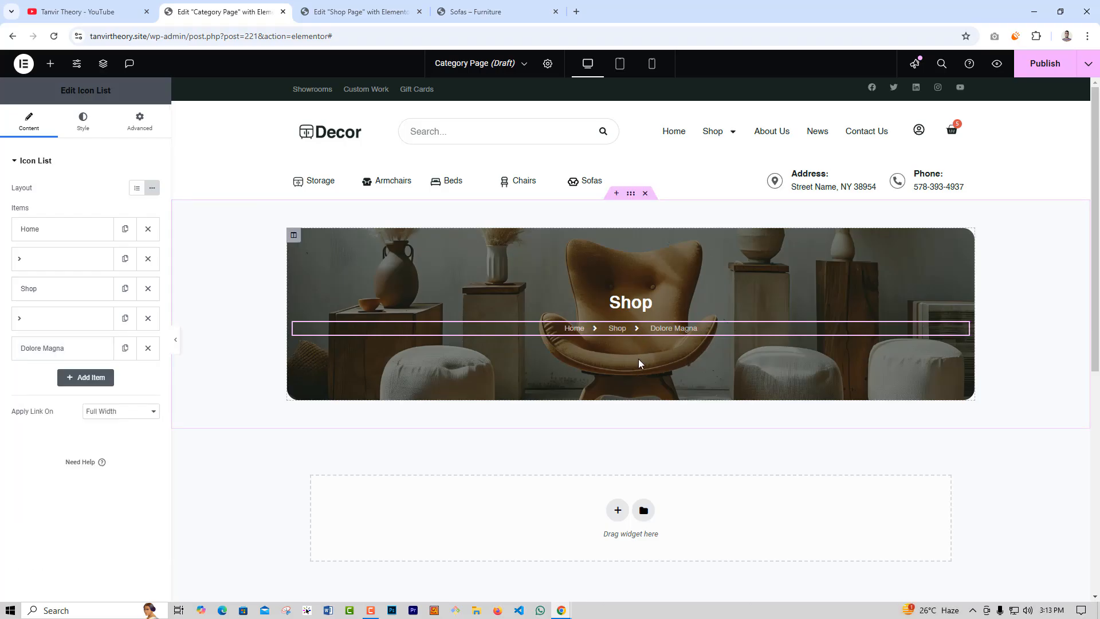
- Copy the product categories section from the Shop Page template and paste it below the banner in the Category Page template
left_click(361, 12)
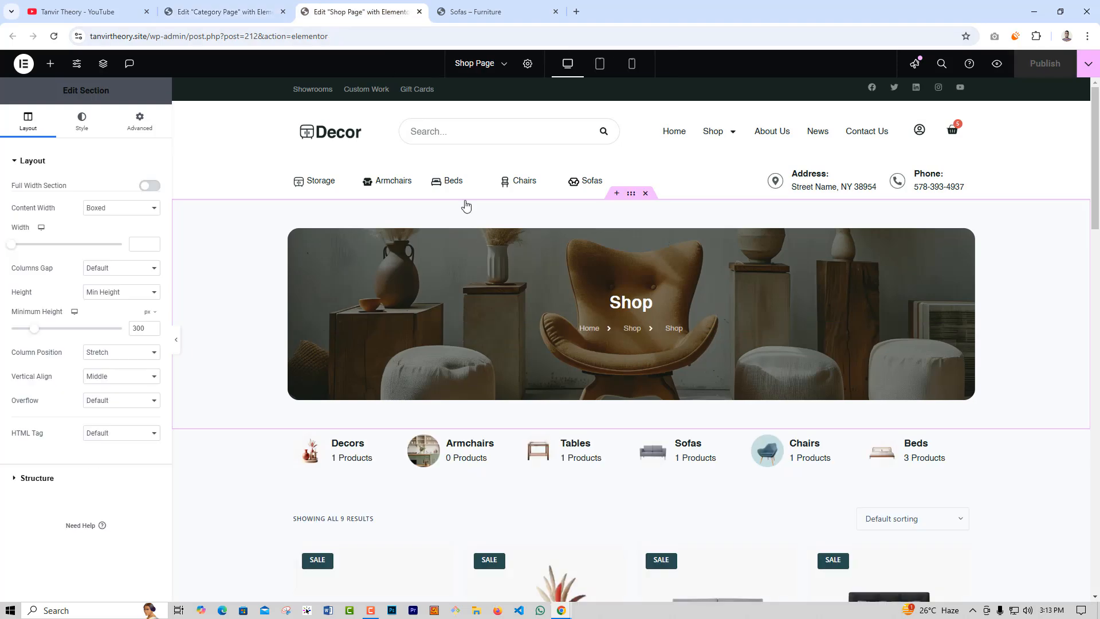
right_click(632, 429)
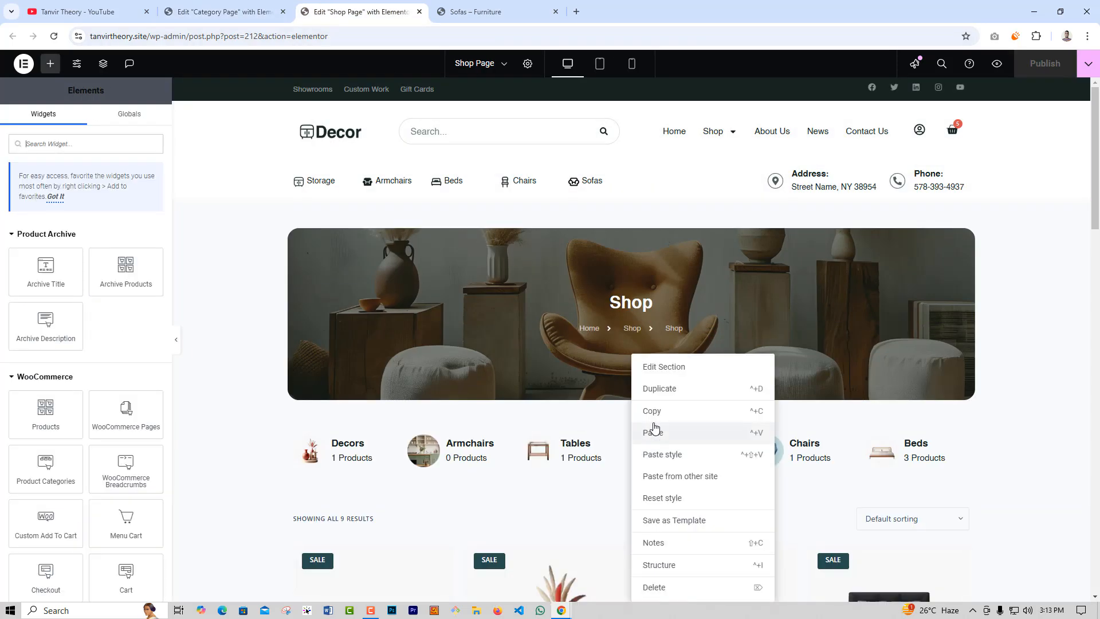
left_click(651, 409)
key("ctrl+shift+Tab")
left_click(617, 510)
right_click(615, 508)
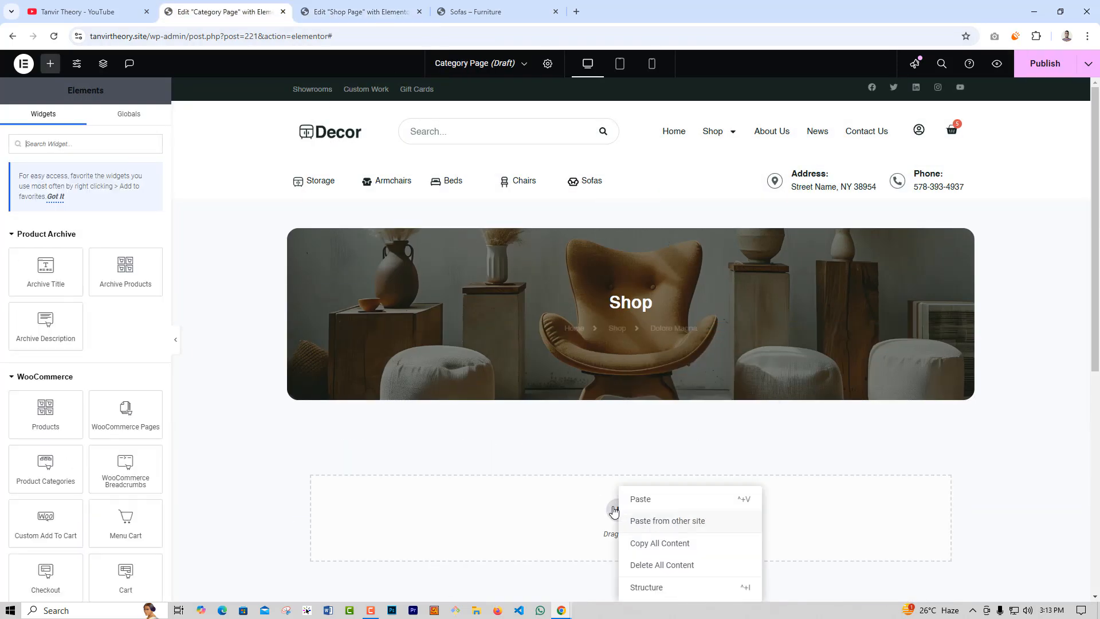
left_click(633, 499)
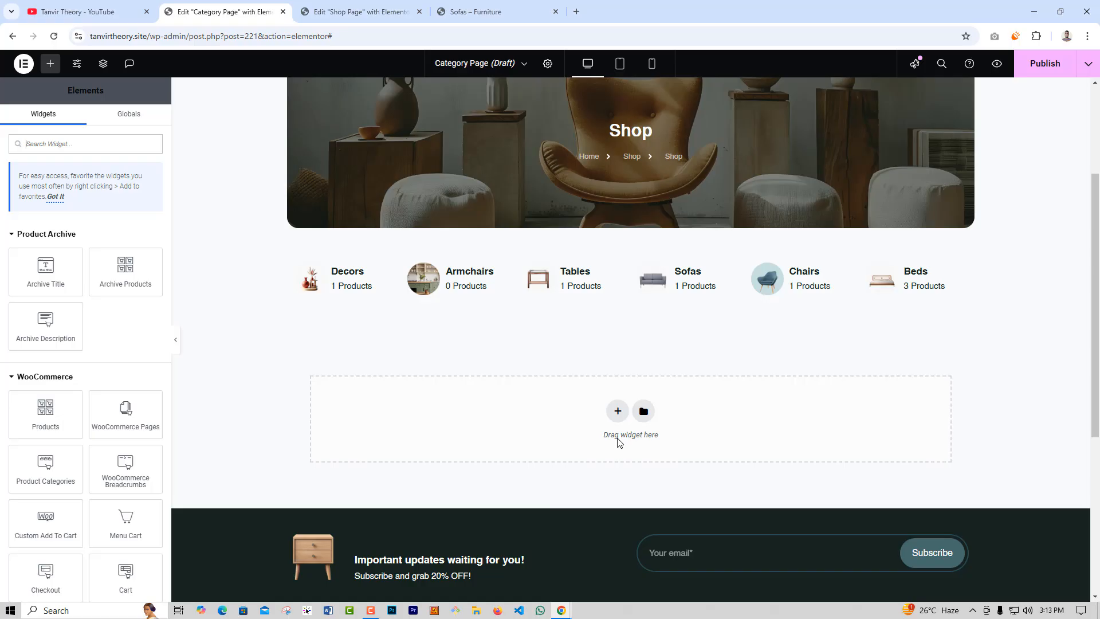
- Add a single-column section below the product categories row and place an Archive Products widget in it
left_click(617, 410)
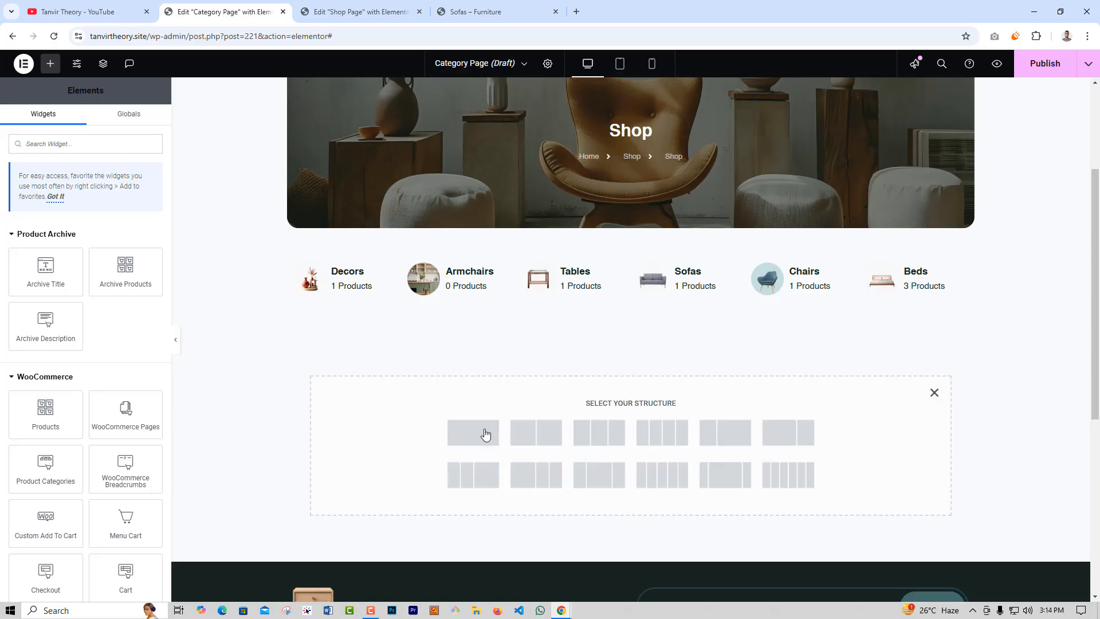
left_click(484, 433)
left_click(50, 64)
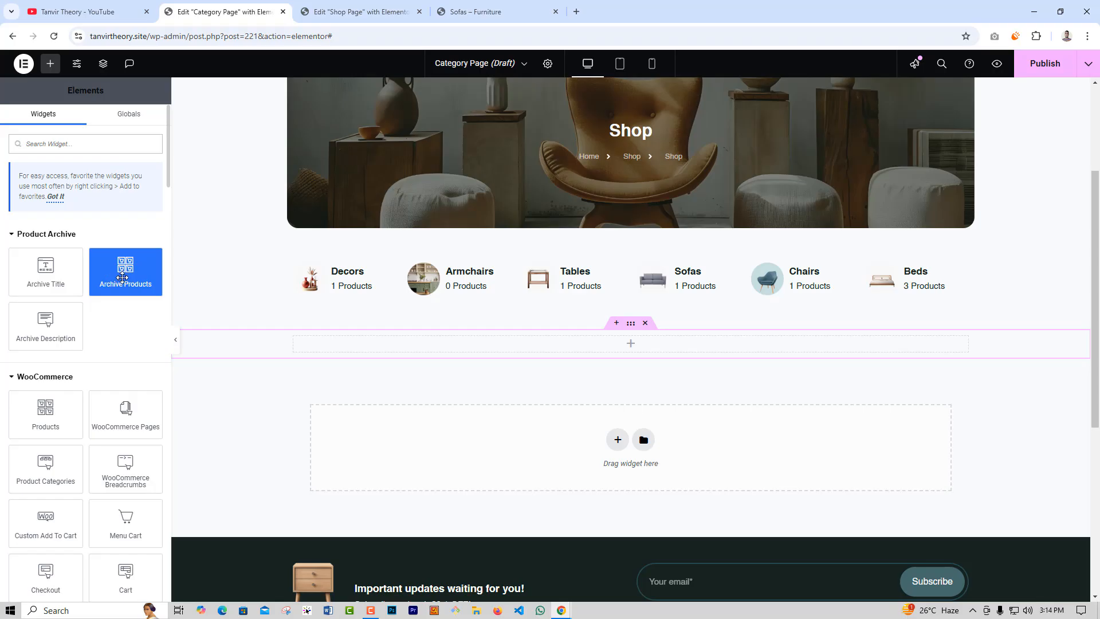
left_click(122, 278)
left_click_drag(122, 278, 390, 362)
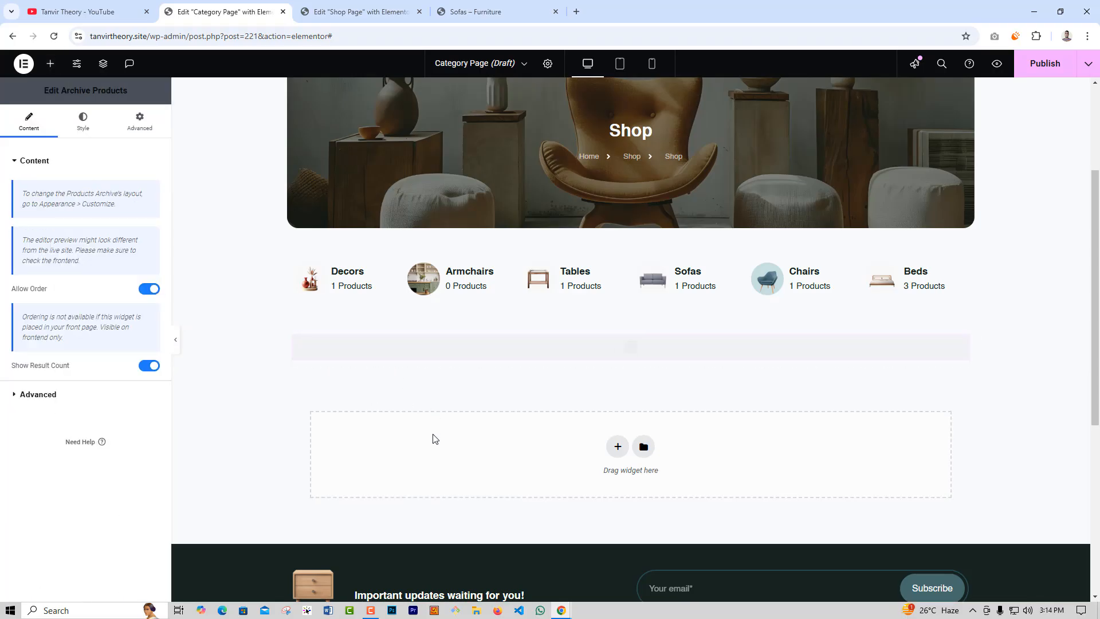
- Examine the product listing and the content, nothing-found message and style settings of the Archive Products widget
scroll(565, 474, "down", 5)
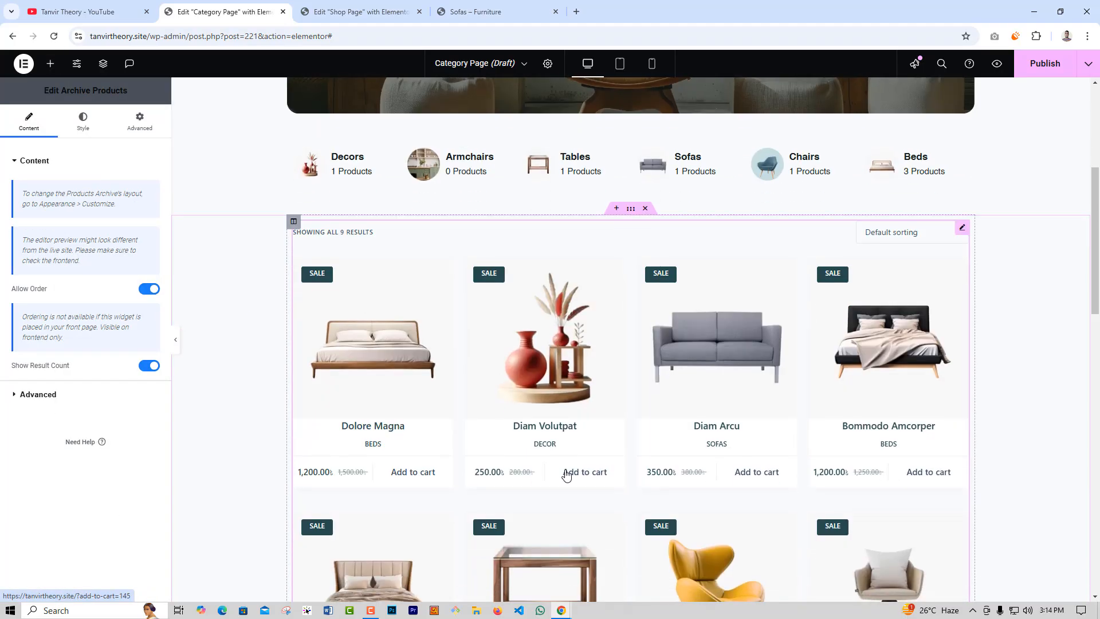
scroll(589, 485, "down", 3)
scroll(588, 484, "up", 3)
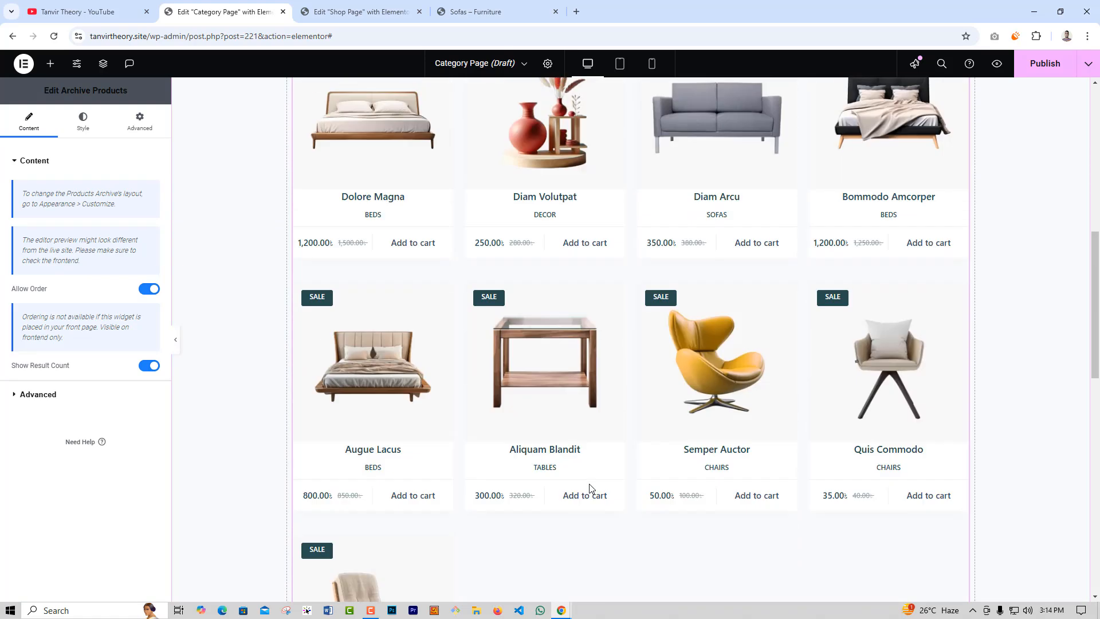
scroll(590, 488, "up", 3)
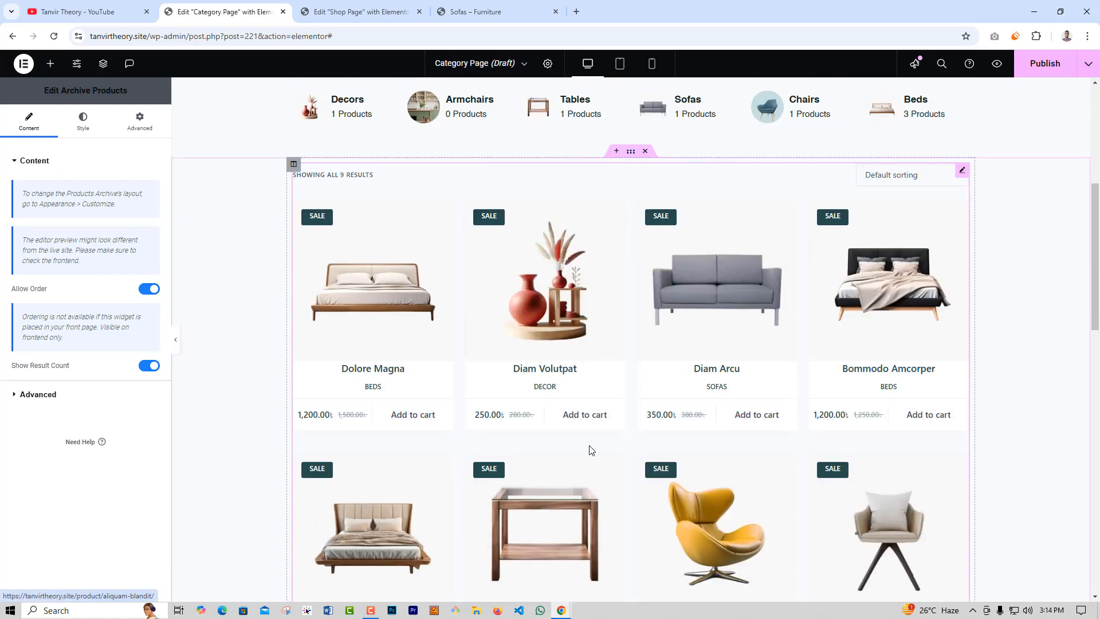
scroll(588, 441, "up", 1)
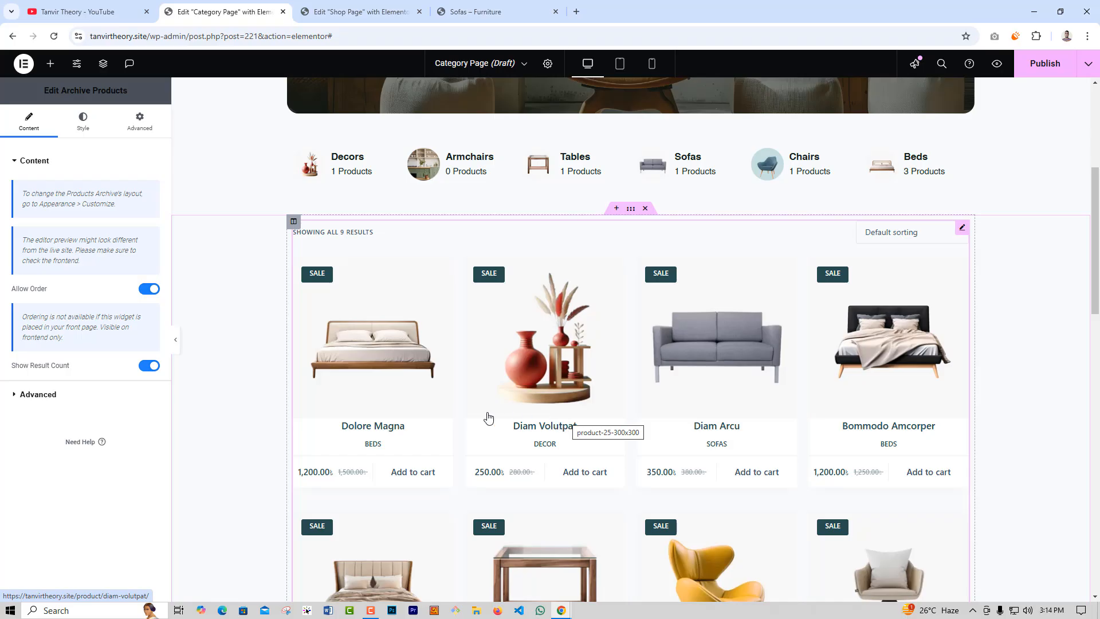
left_click(50, 161)
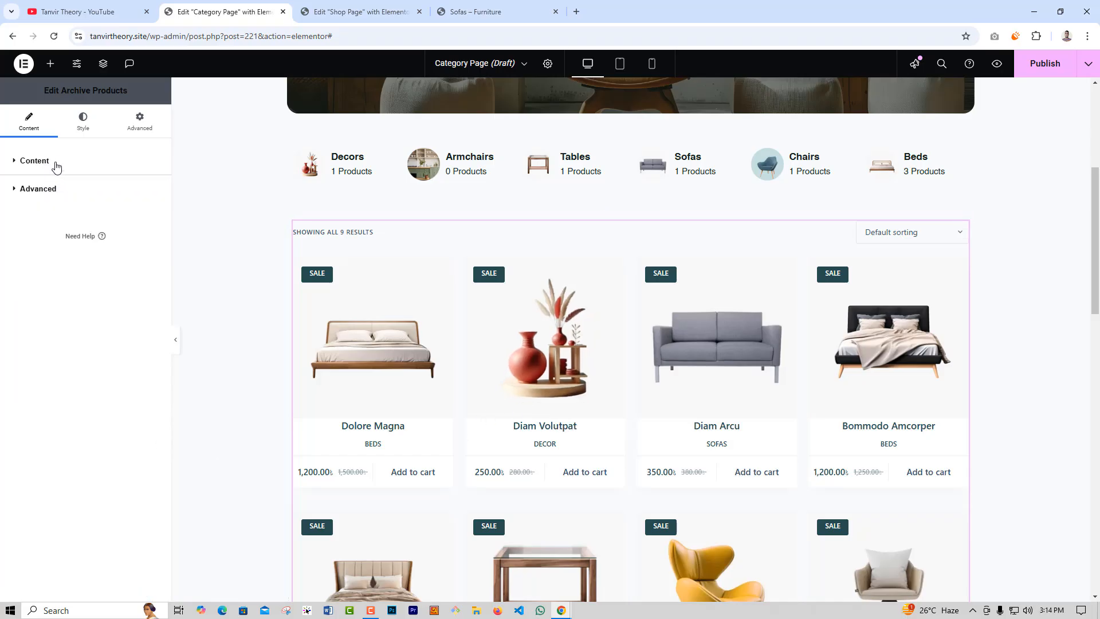
left_click(52, 163)
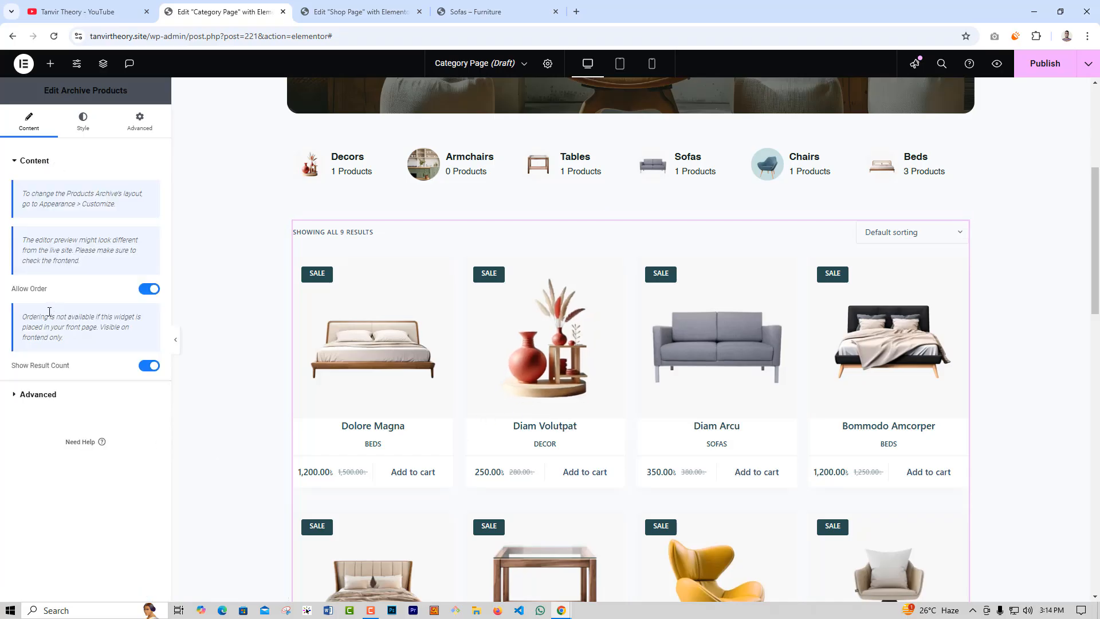
left_click(64, 395)
triple_click(101, 235)
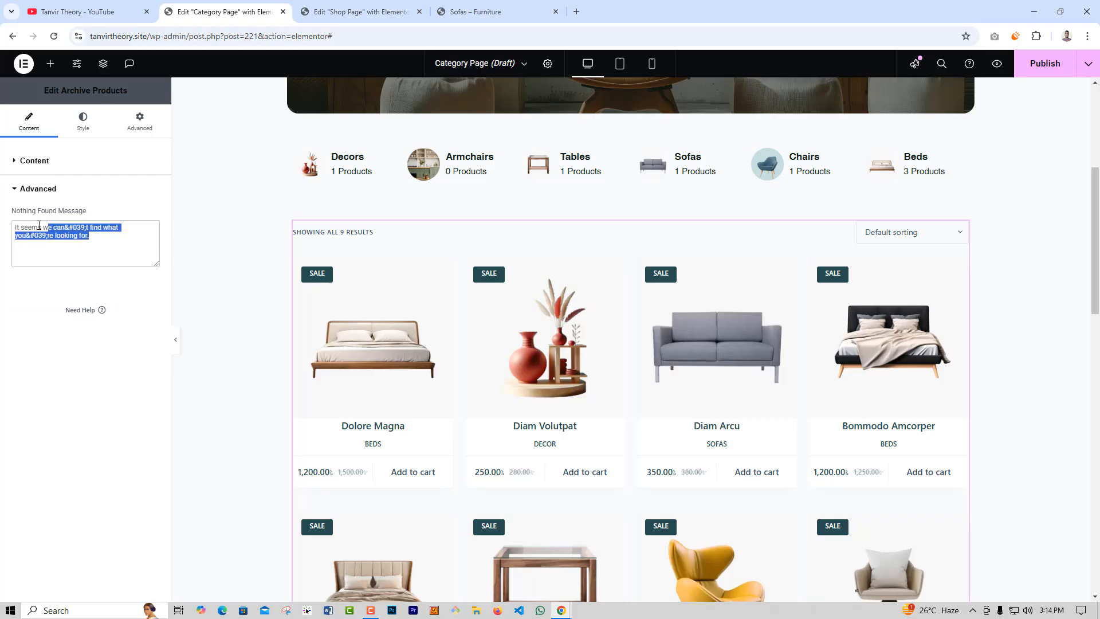
left_click(83, 127)
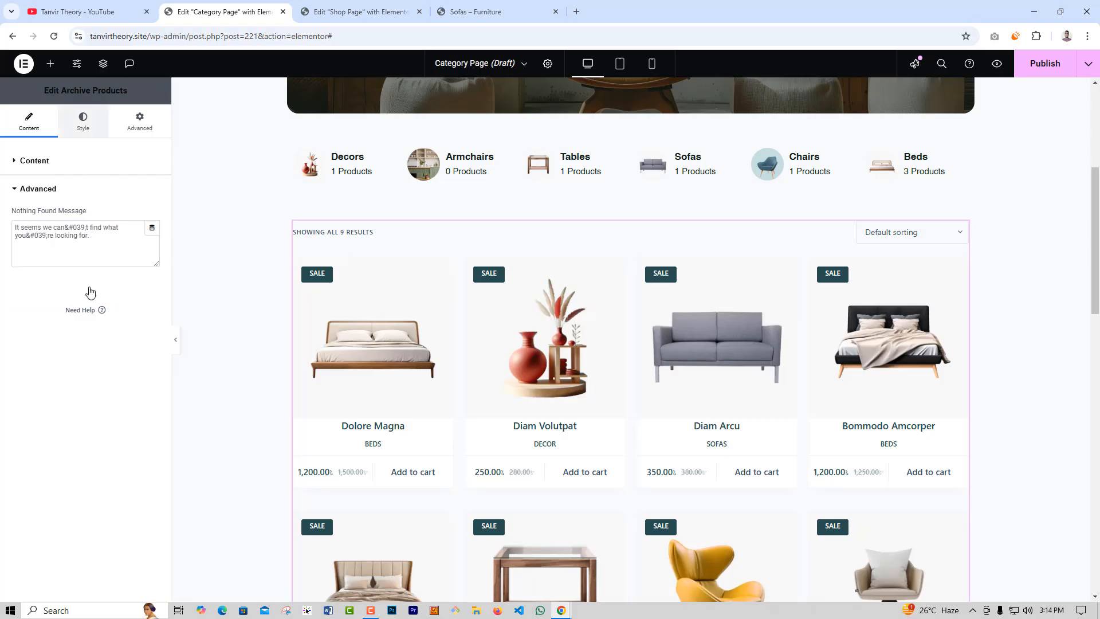
scroll(90, 344, "down", 7)
scroll(98, 383, "up", 7)
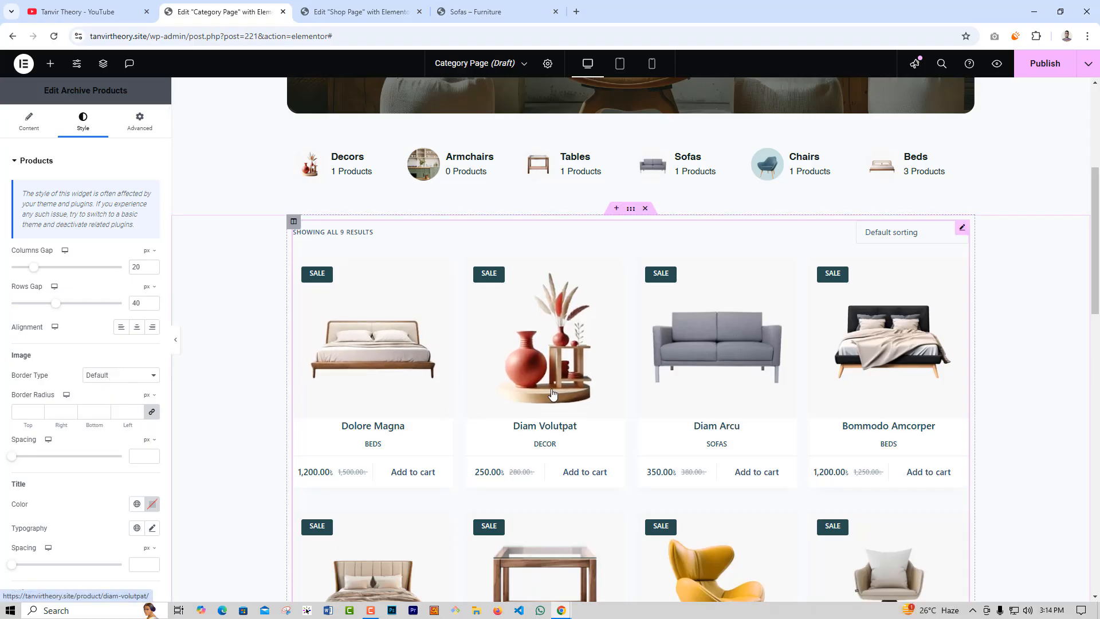
scroll(567, 395, "down", 2)
scroll(615, 445, "down", 3)
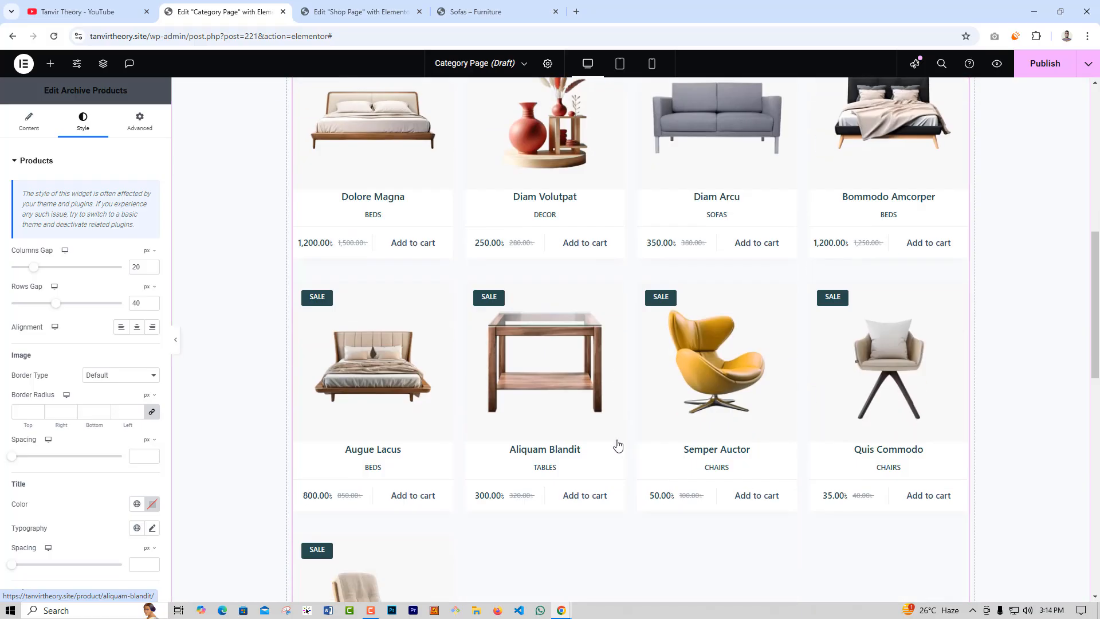
scroll(613, 444, "up", 6)
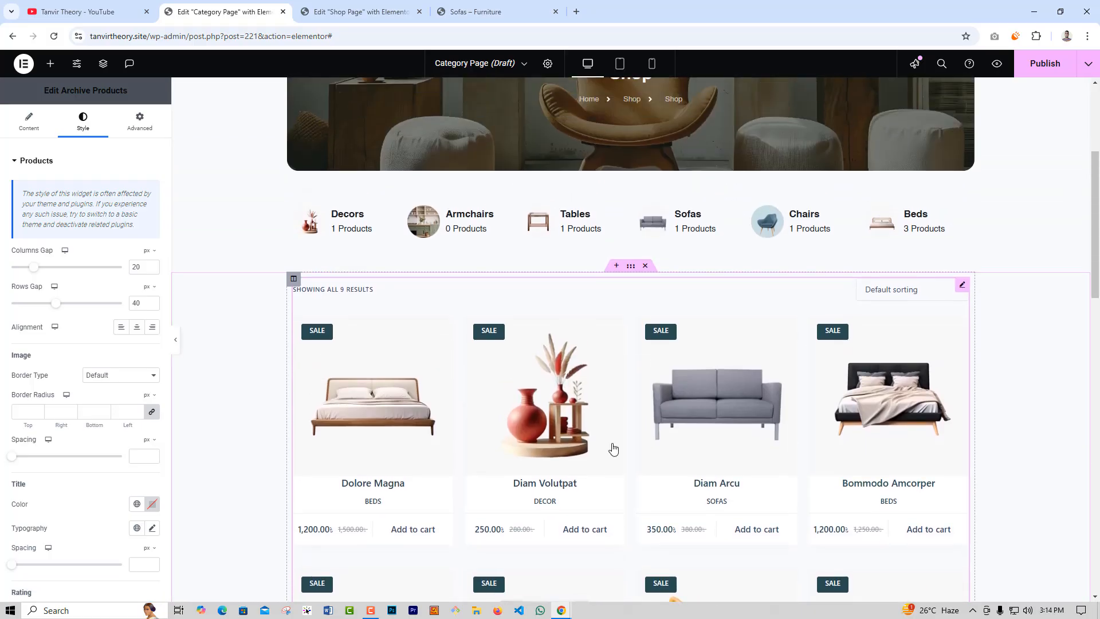
- Unlink the product listing section's padding values and set its bottom padding to 100 px
left_click(631, 266)
left_click(140, 130)
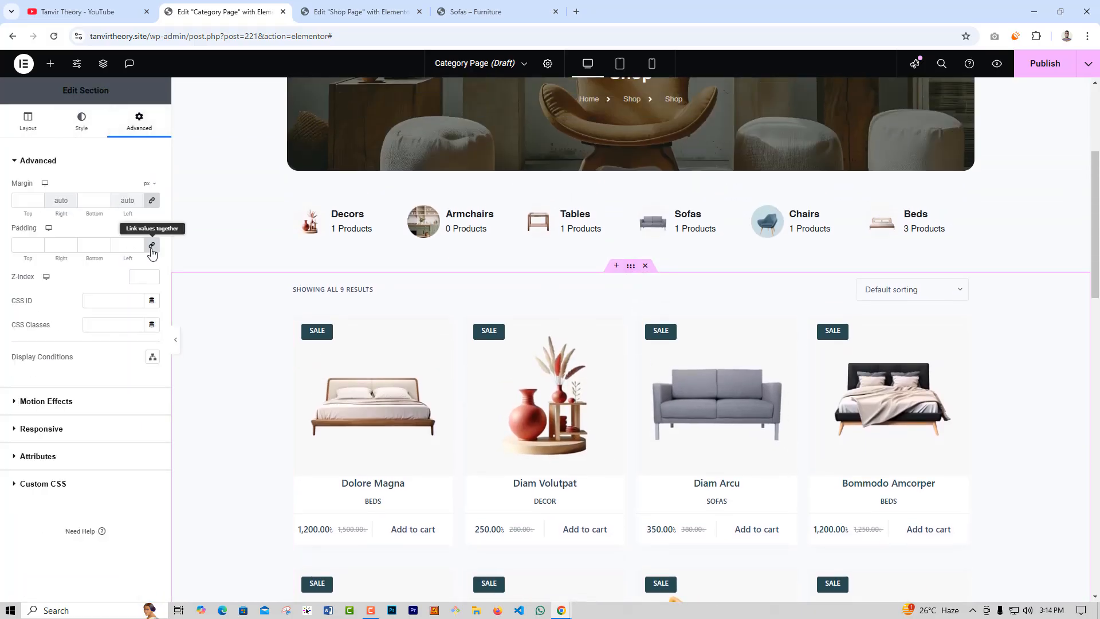
left_click(92, 243)
type("100")
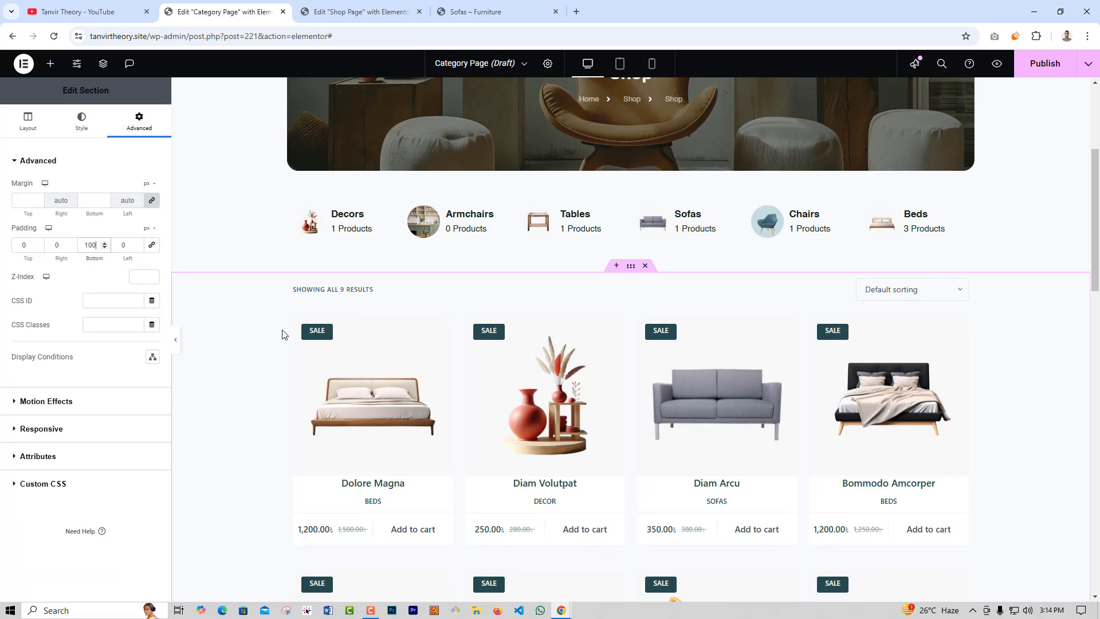
scroll(473, 432, "down", 10)
scroll(507, 446, "up", 15)
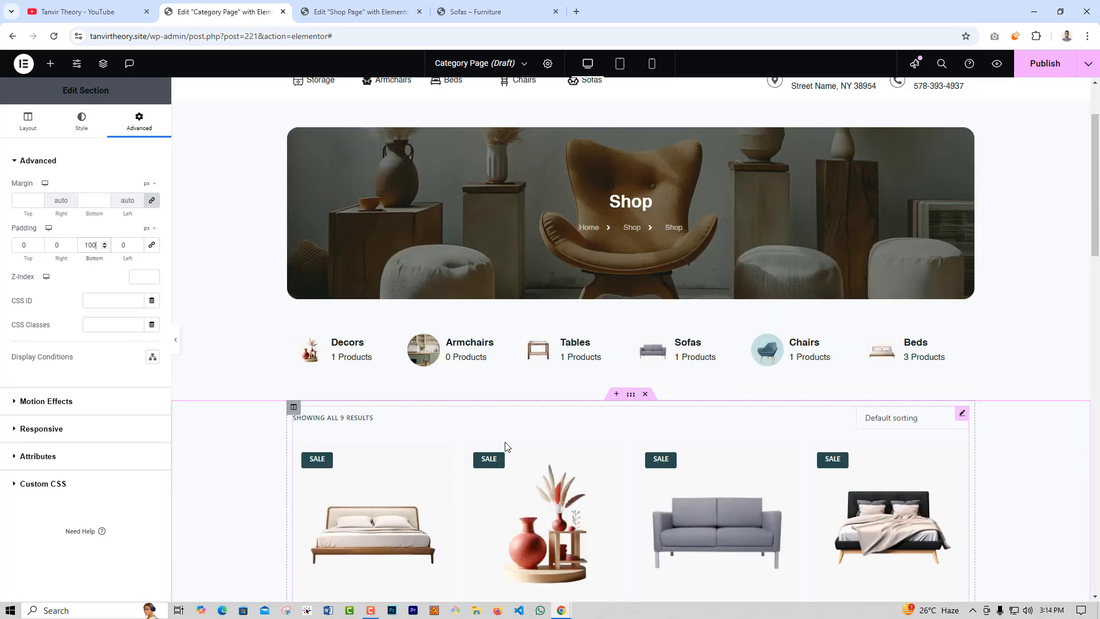
- Publish the Category Page template with a display condition that includes all Product categories
left_click(1050, 70)
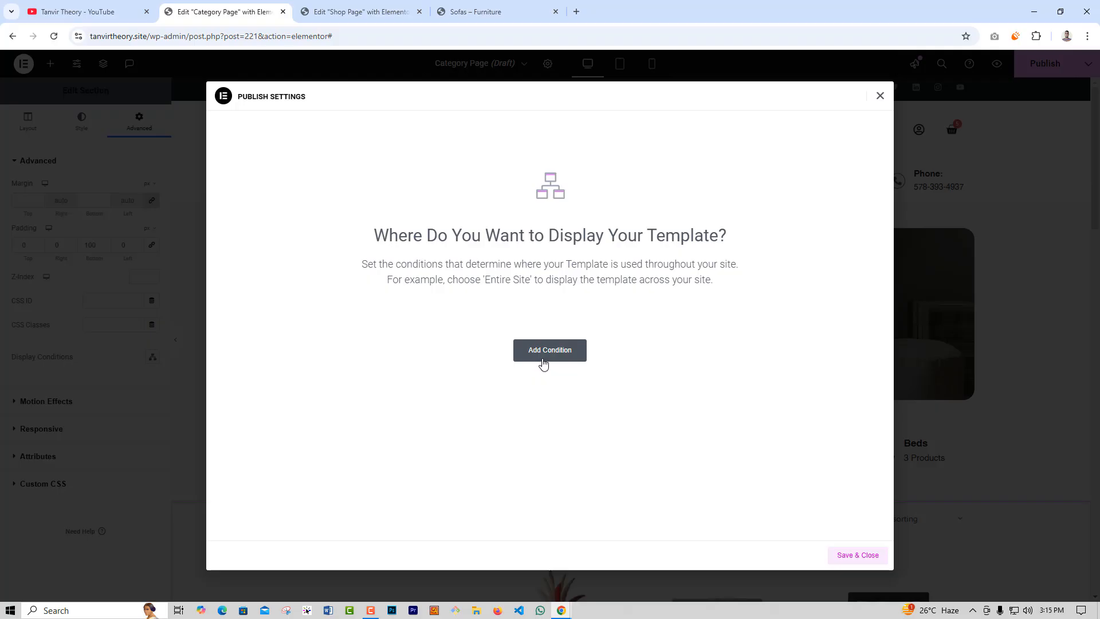
left_click(543, 363)
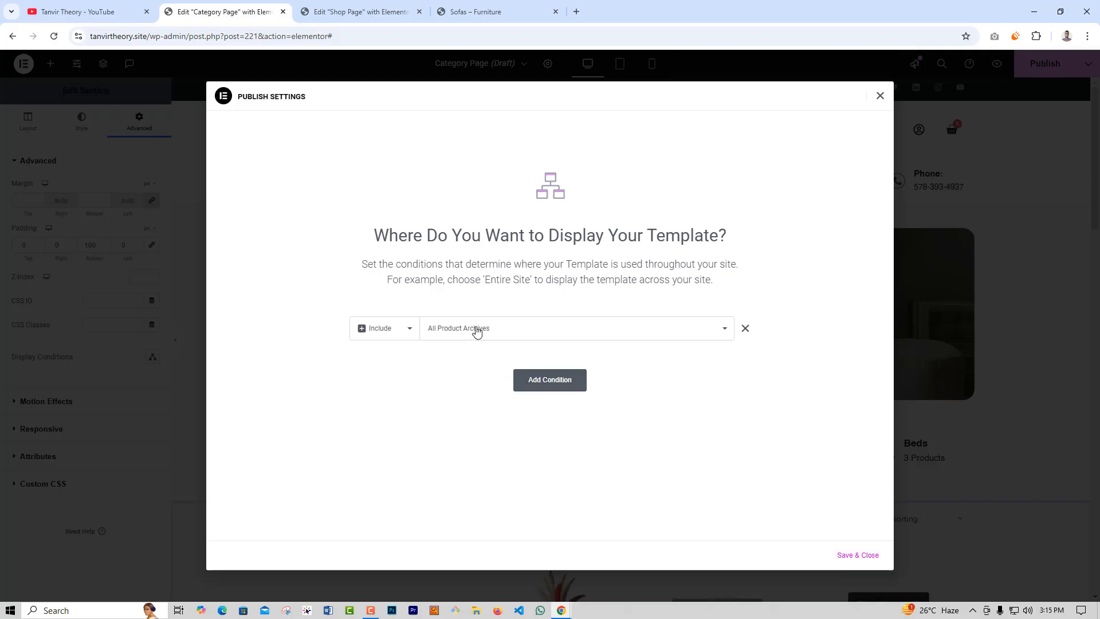
left_click(477, 331)
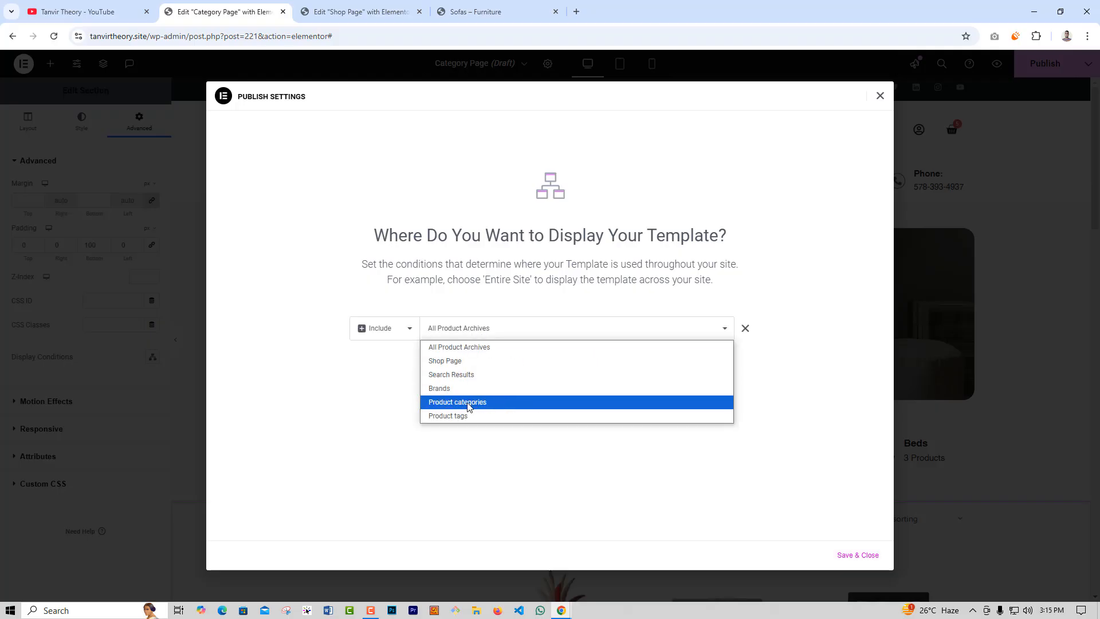
left_click(468, 403)
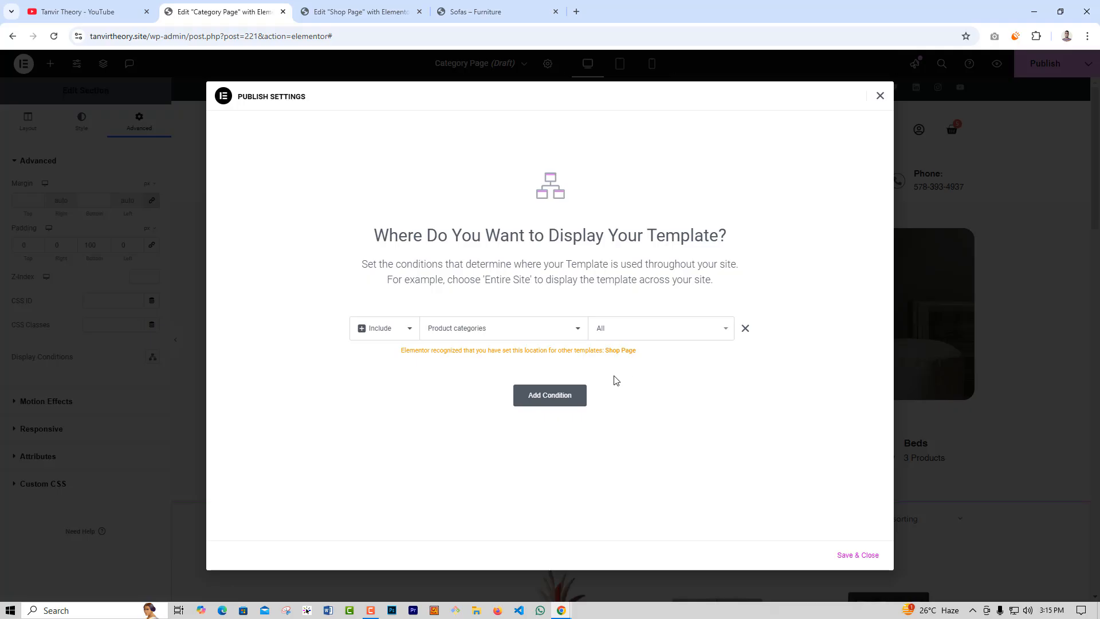
left_click(863, 554)
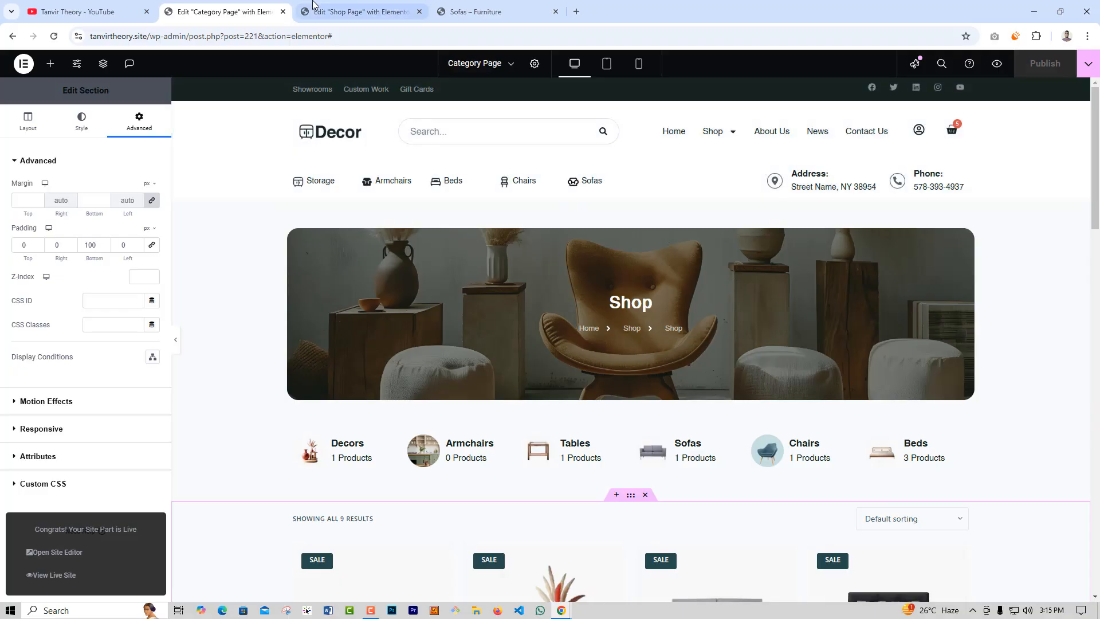
- Preview the published template and examine the banner title, breadcrumb and product listing on the Beds and Sofas category pages
left_click(463, 12)
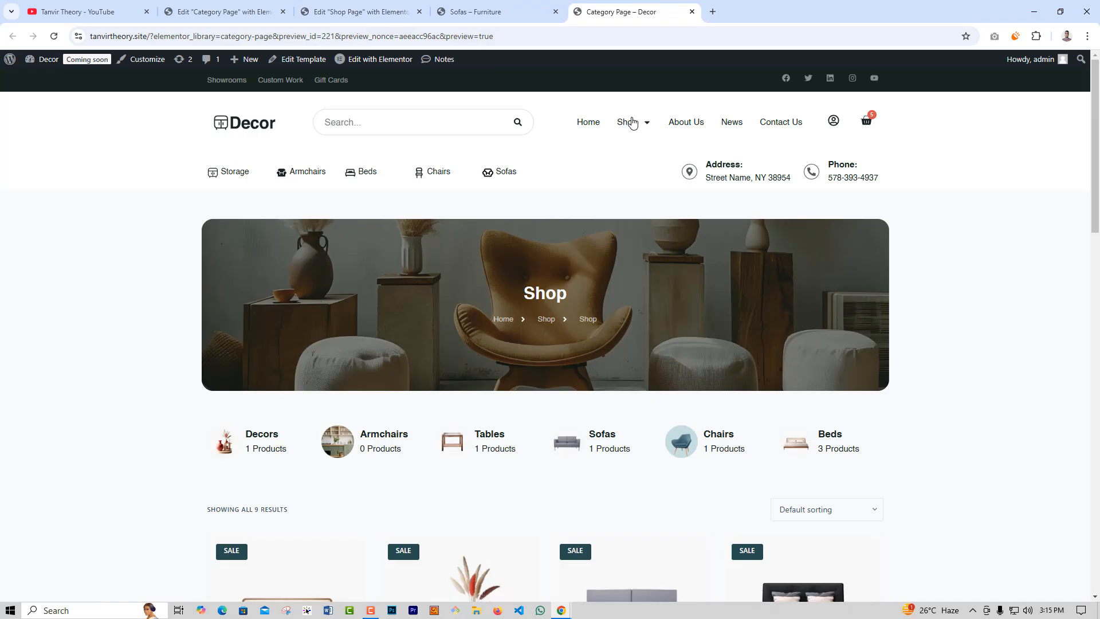
mouse_move(638, 132)
left_click(632, 151)
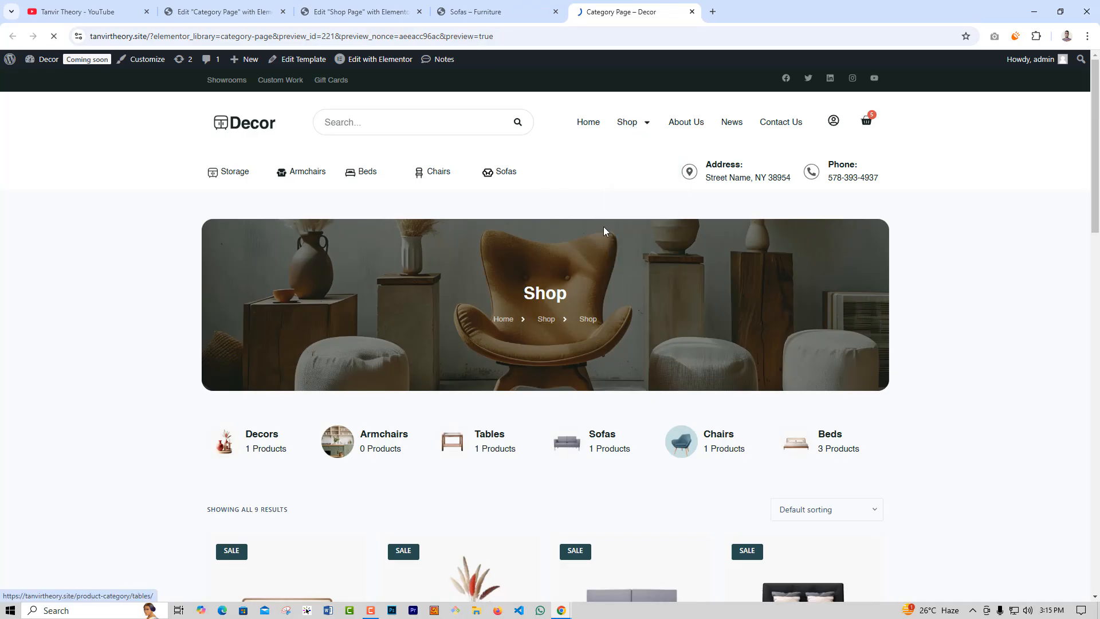
left_click_drag(529, 299, 558, 296)
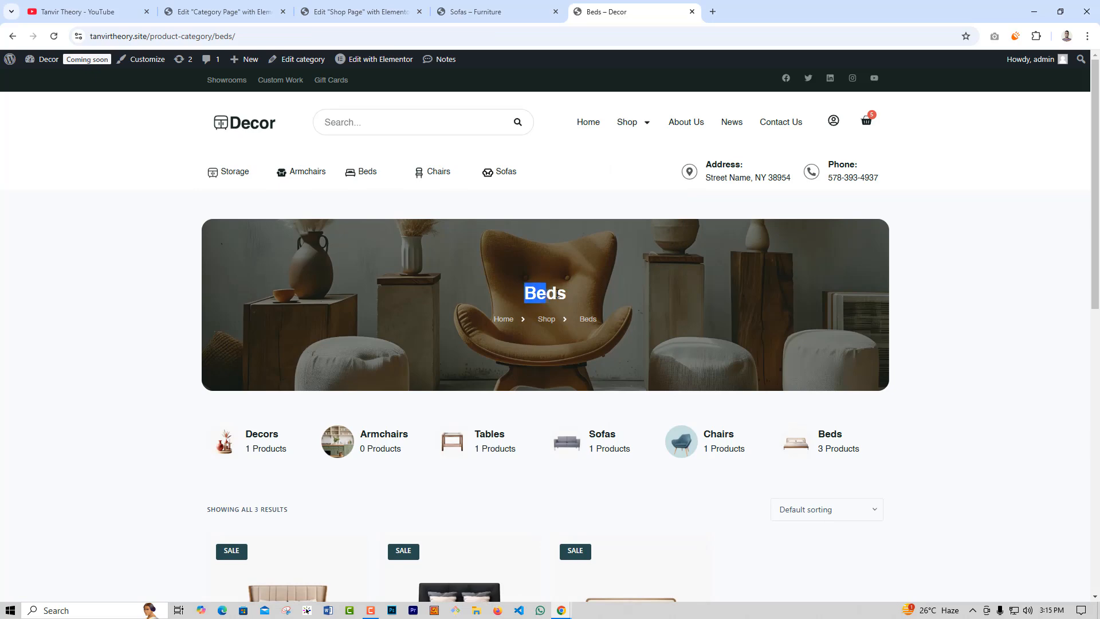
scroll(560, 304, "down", 5)
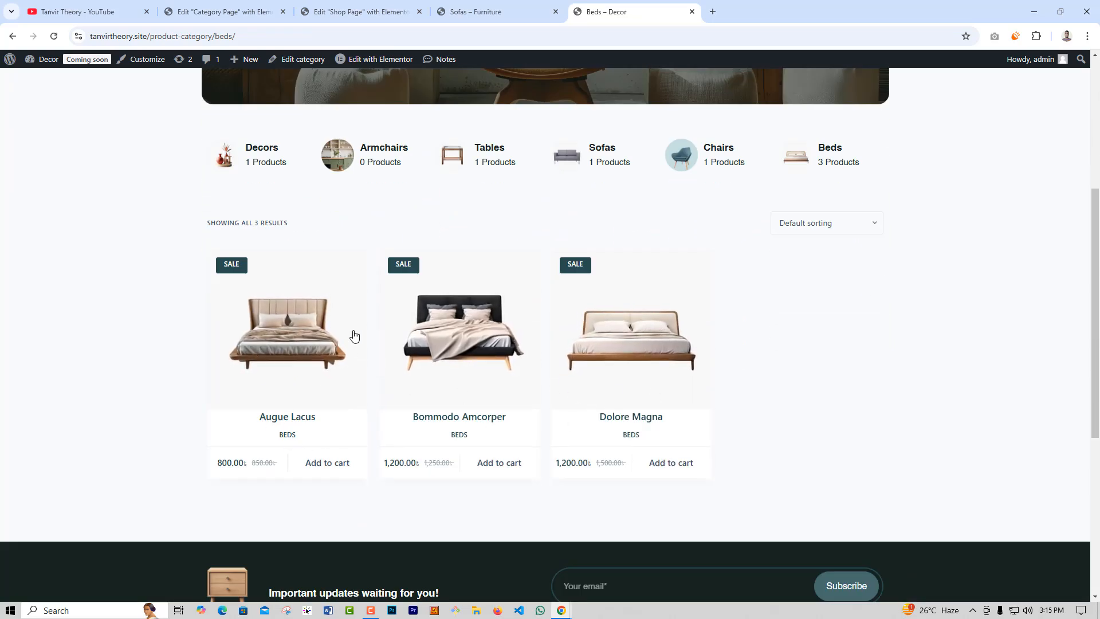
scroll(585, 363, "up", 5)
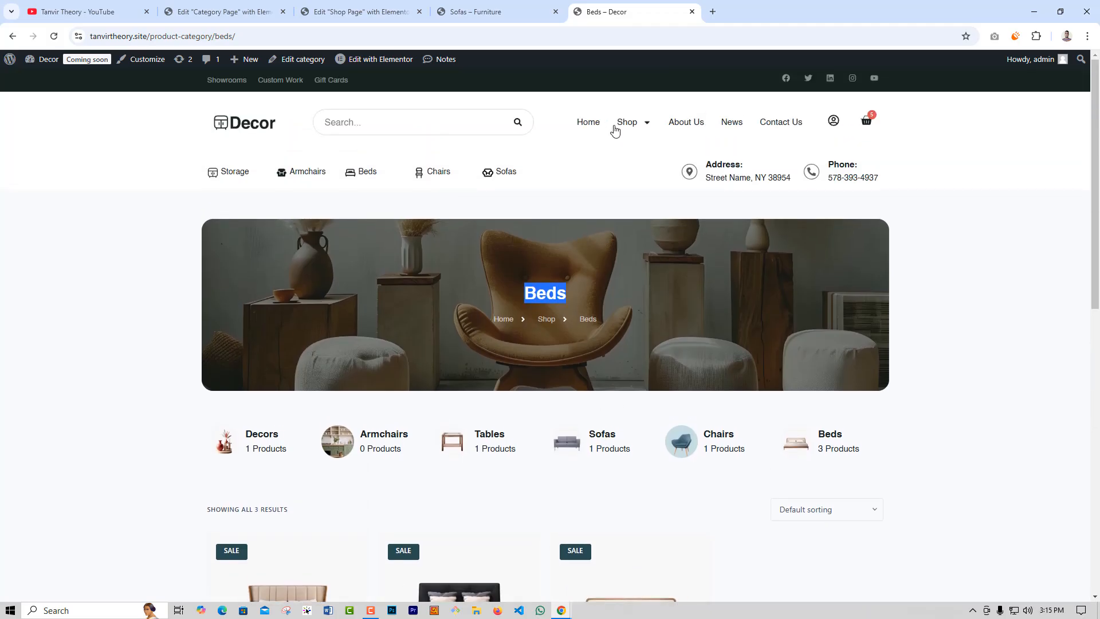
mouse_move(629, 126)
left_click(633, 231)
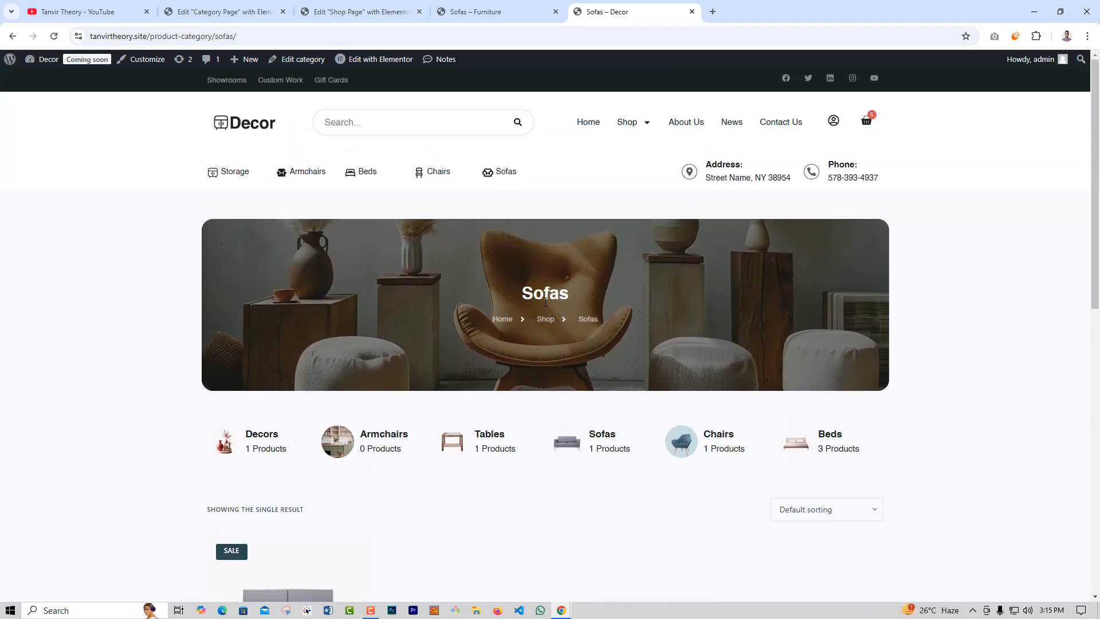
scroll(520, 351, "down", 3)
scroll(498, 418, "down", 3)
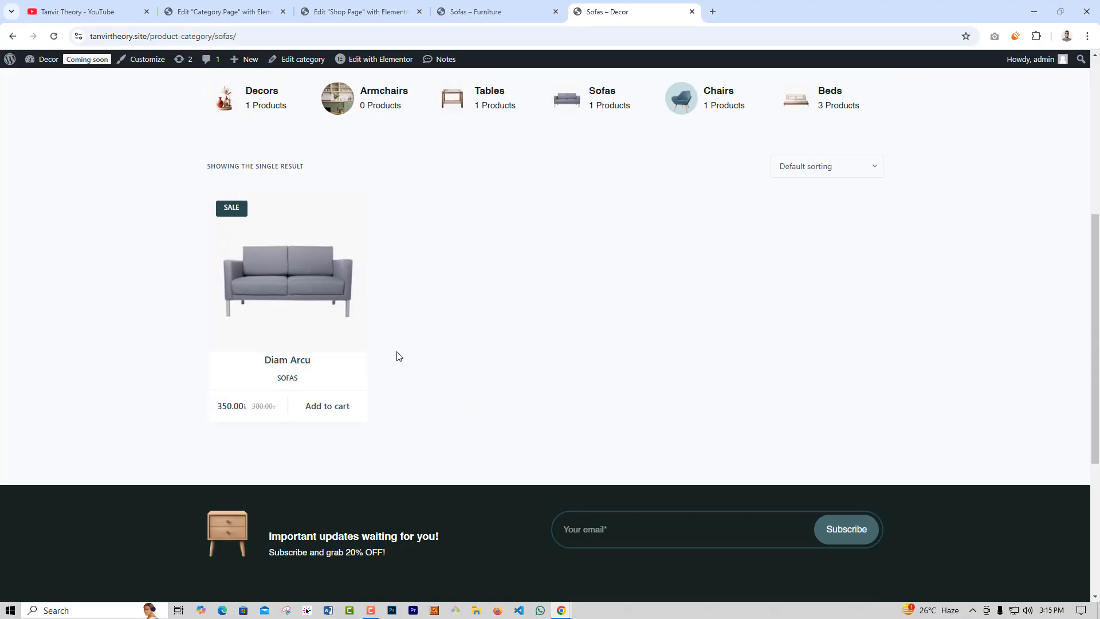
scroll(395, 356, "up", 3)
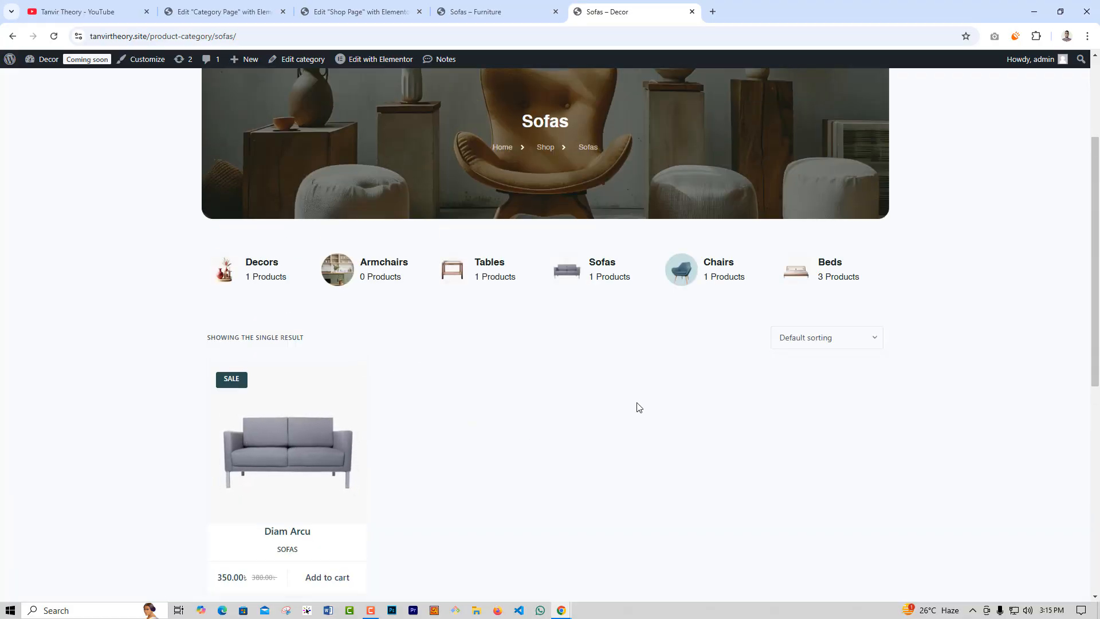
- Check the Chairs and Tables category pages from the categories row, and return to the Category Page template editor
left_click(710, 268)
scroll(493, 343, "down", 5)
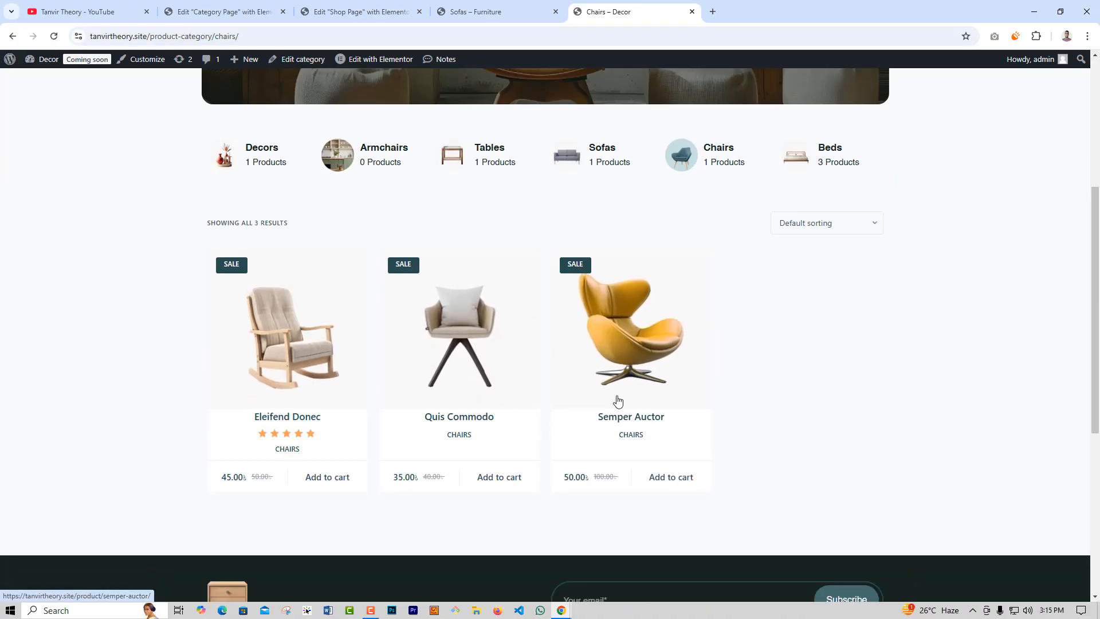
scroll(606, 392, "up", 1)
left_click(496, 213)
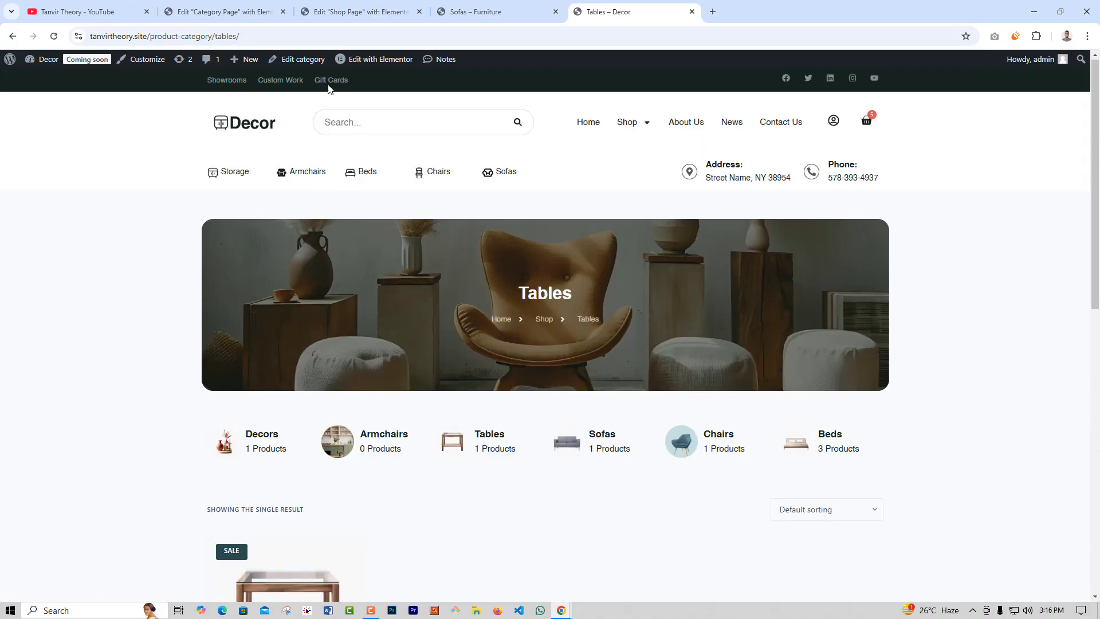
left_click(267, 16)
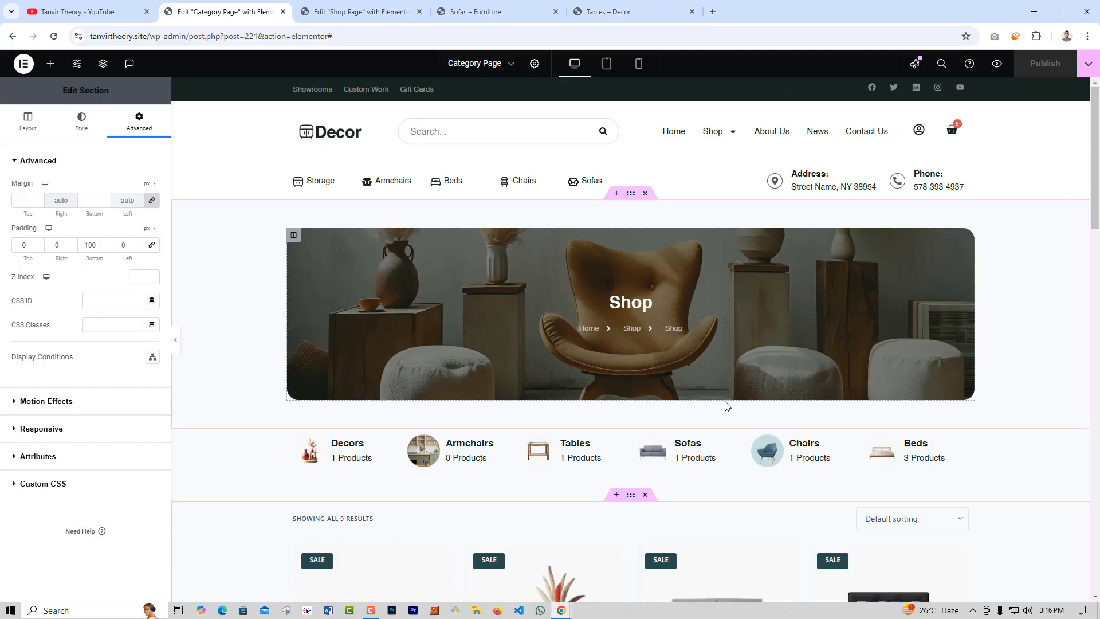